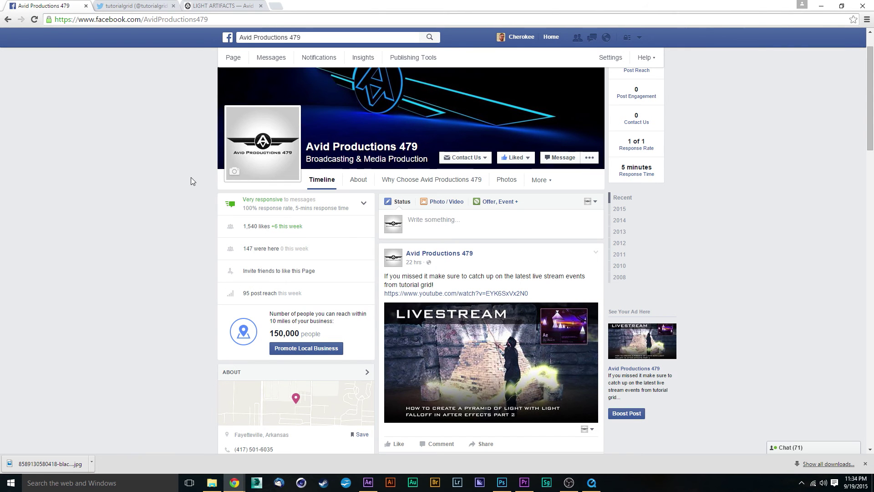
Examine the Light Artifacts page on the Avid Productions 479 site, covering its overlay list, sample images and free sample download section.
key(ctrl+Tab)
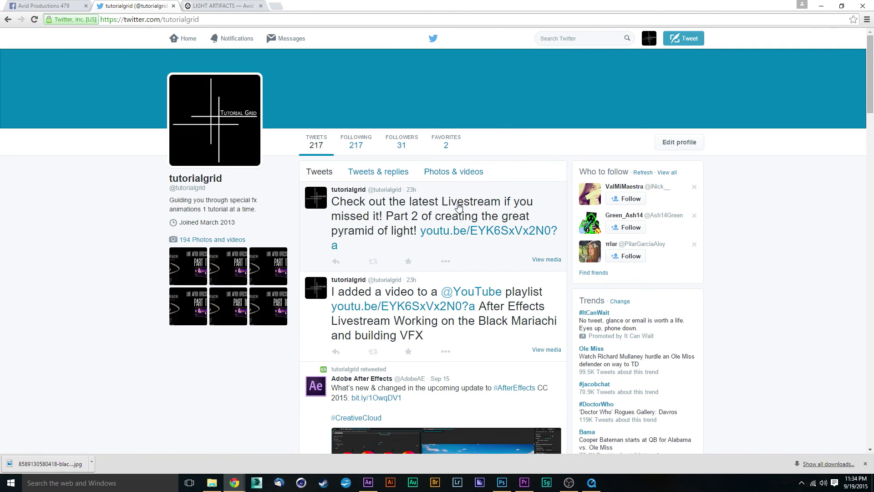
key(ctrl+Tab)
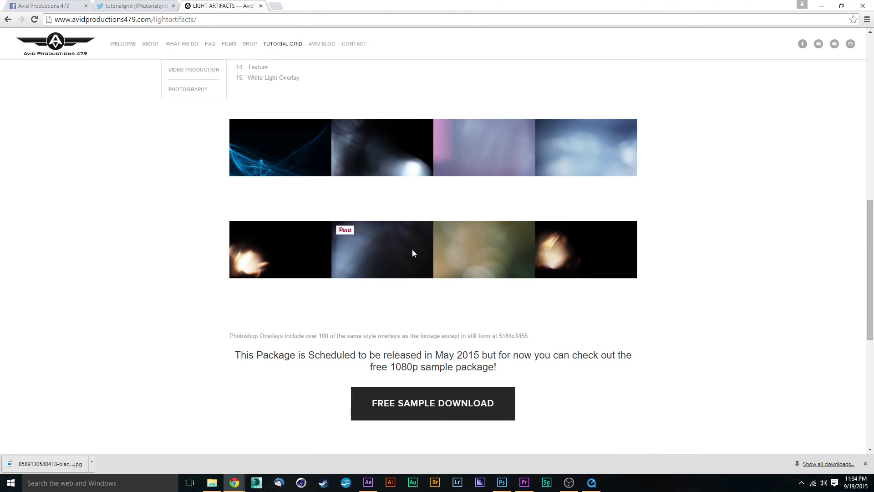
scroll(583, 318, down, 4)
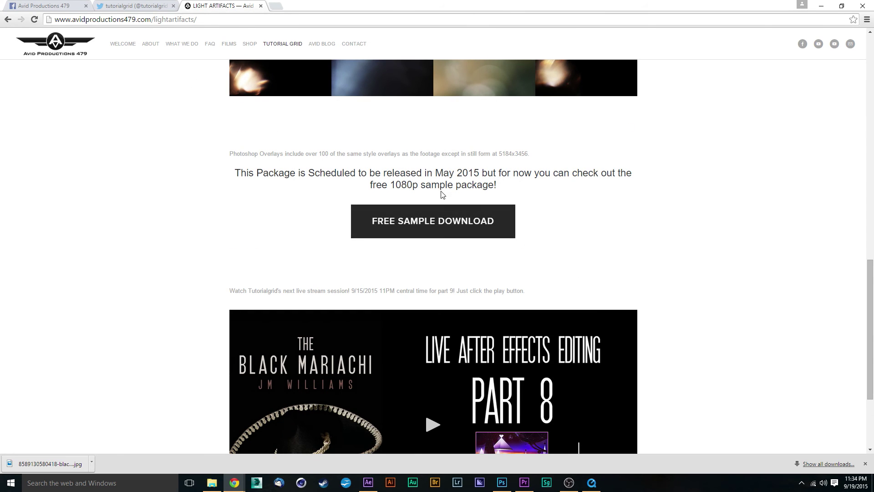
scroll(441, 194, down, 2)
scroll(453, 192, up, 6)
scroll(517, 201, up, 8)
scroll(517, 201, down, 7)
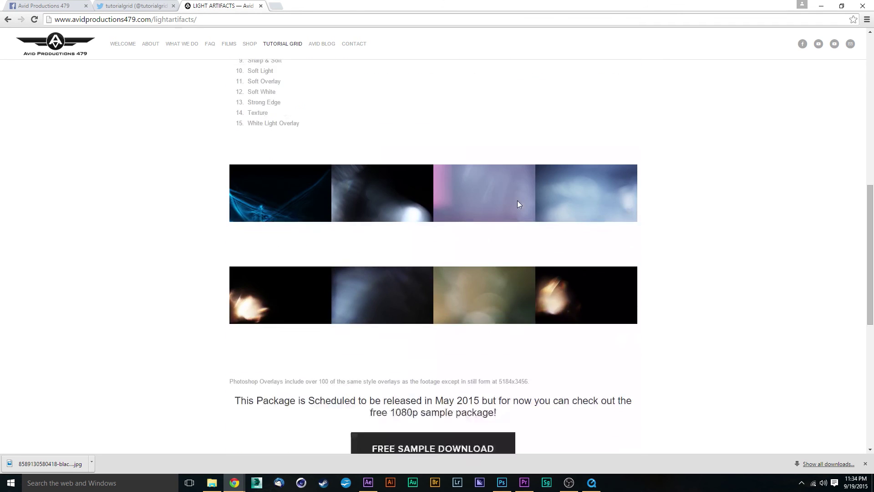
scroll(492, 210, up, 1)
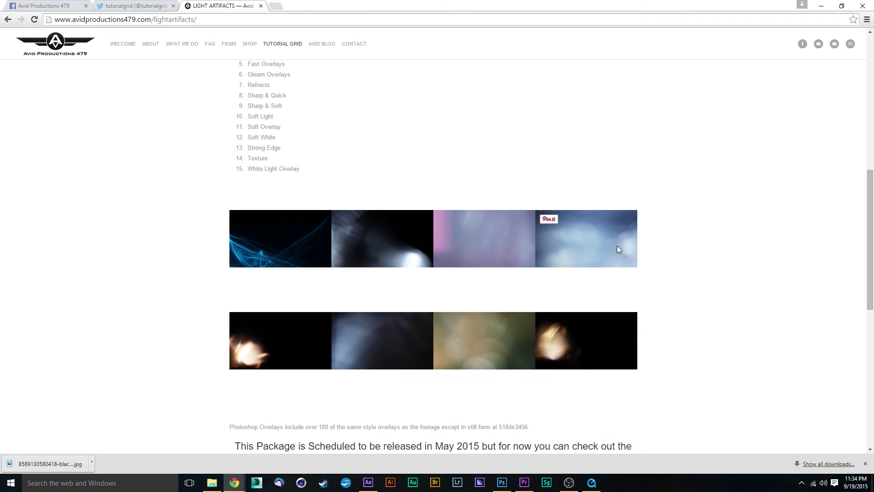
scroll(620, 248, down, 5)
scroll(667, 275, down, 4)
scroll(665, 277, up, 6)
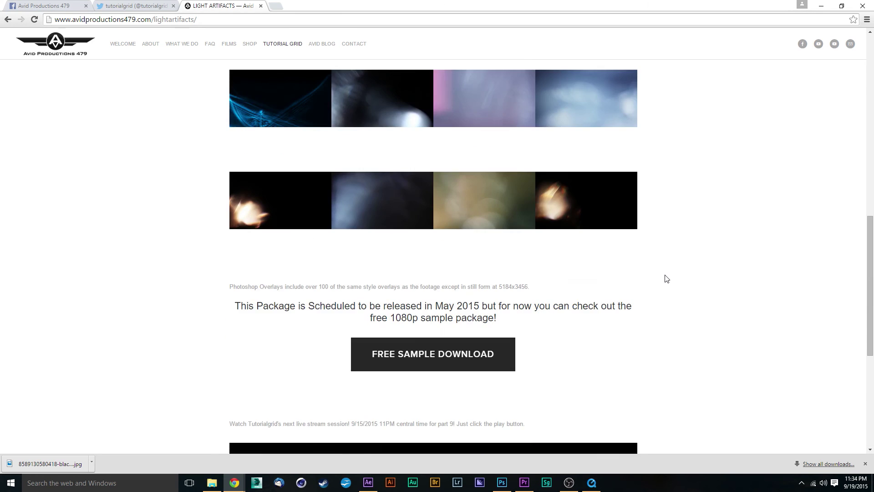
scroll(629, 275, up, 5)
scroll(629, 275, up, 4)
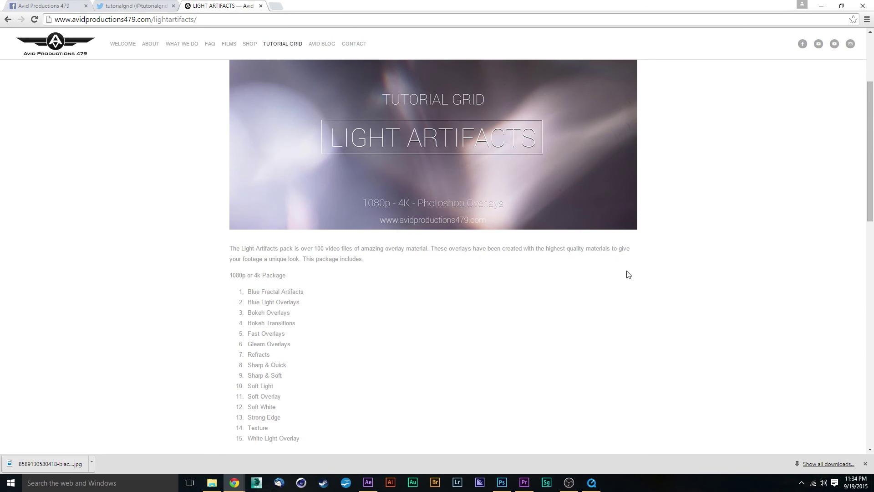
scroll(626, 274, down, 7)
scroll(626, 274, down, 6)
scroll(626, 275, up, 6)
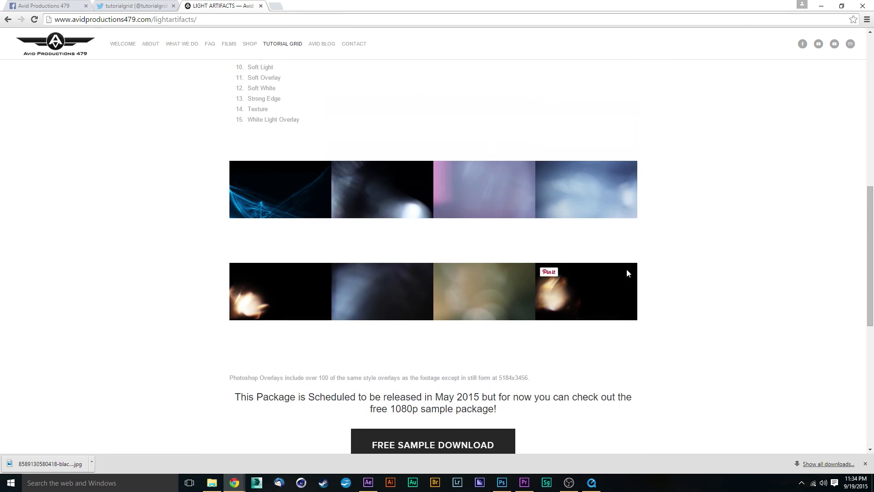
Switch from the browser to the video player and review the finished logo bumper movie at several points, closing it when done.
click(827, 6)
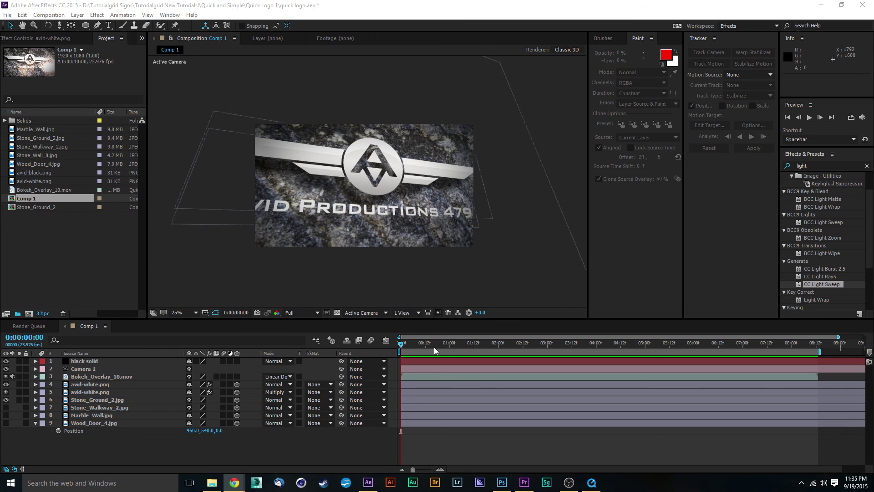
click(591, 482)
click(438, 464)
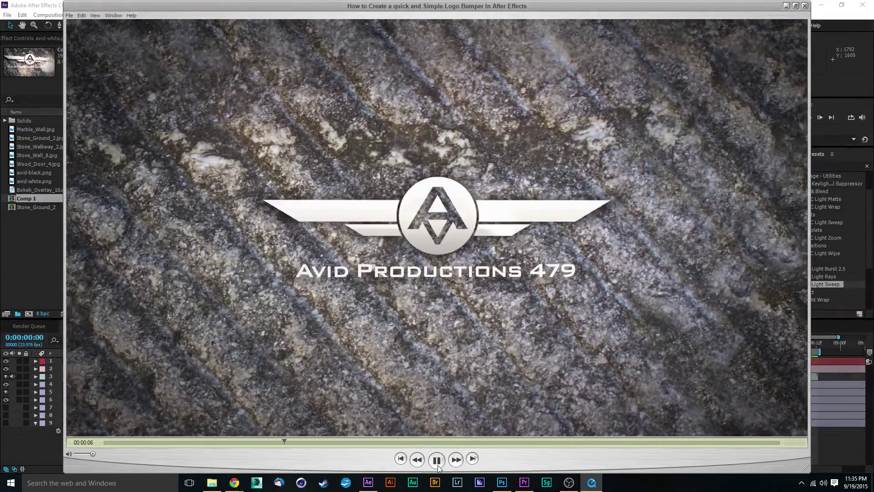
click(437, 463)
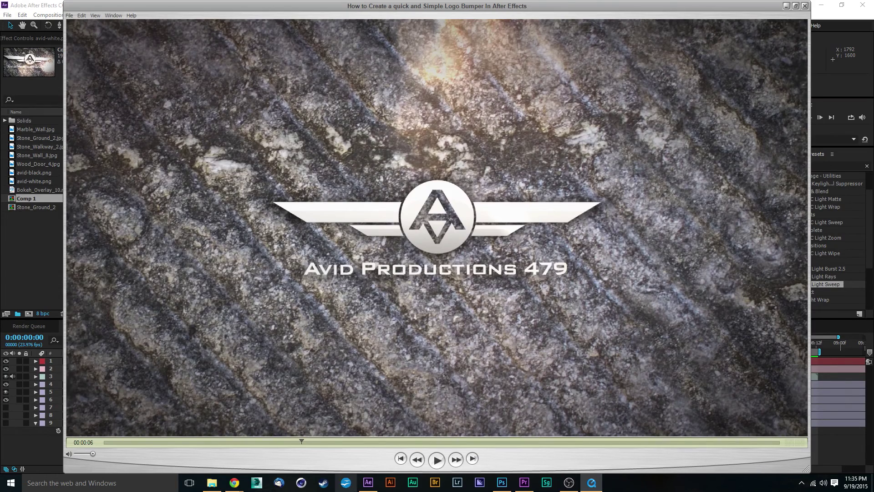
drag(292, 441, 602, 446)
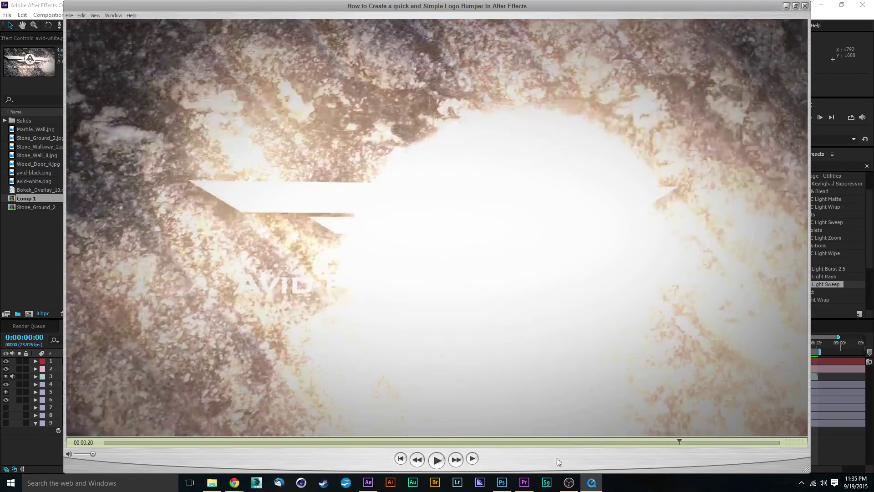
drag(373, 442, 153, 438)
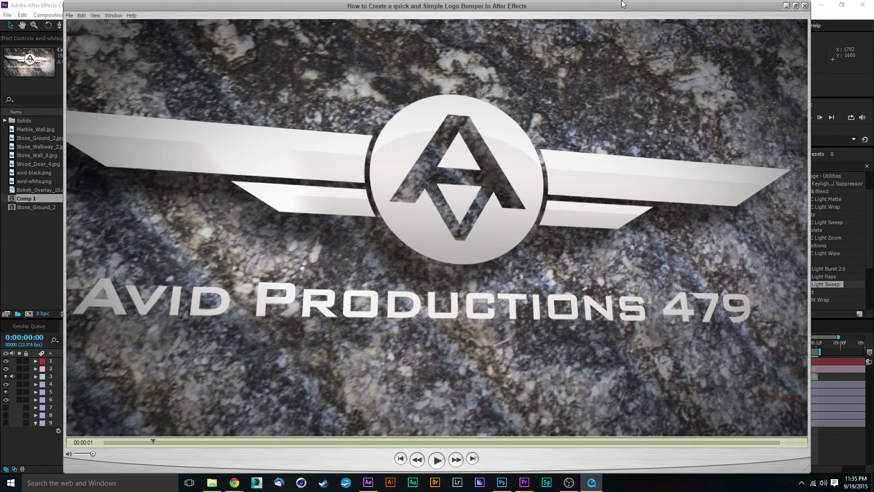
click(804, 6)
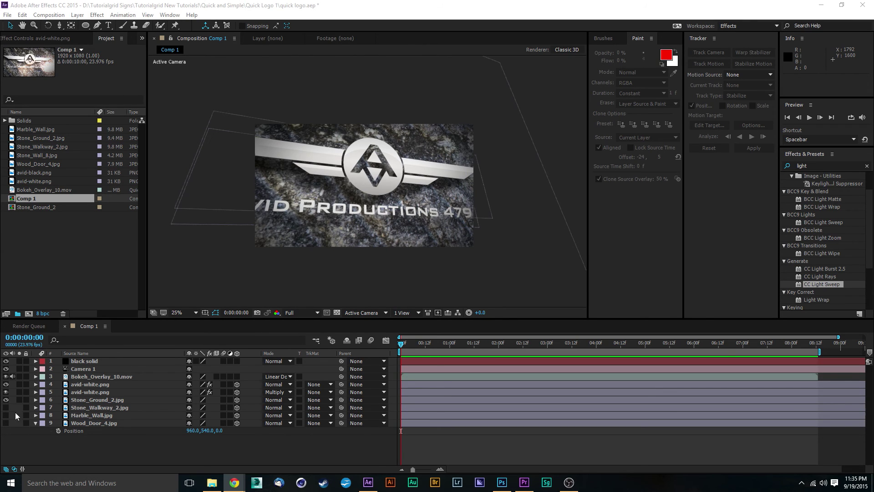
Preview Stone_Walkway_2, Marble_Wall and Wood_Door_4 as alternative backgrounds to Stone_Ground_2 at 0:00:02:06 in Comp 1, restoring Stone_Ground_2 and returning to the start.
click(113, 398)
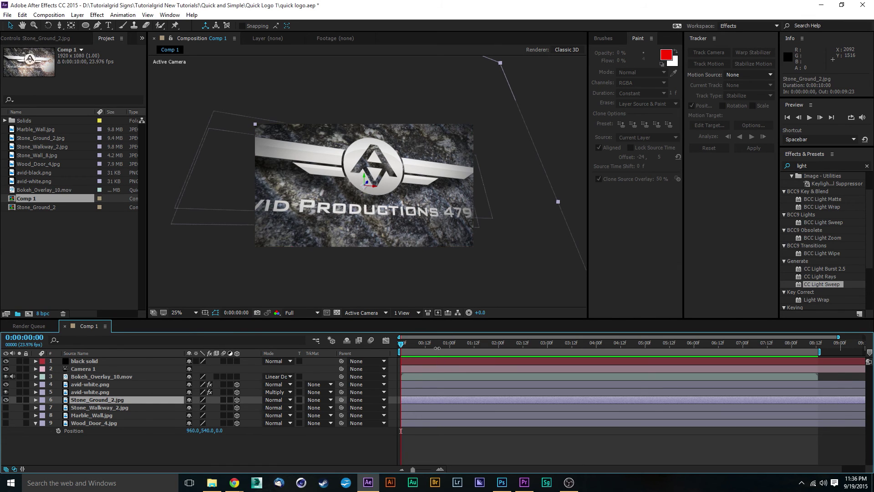
drag(437, 349, 511, 356)
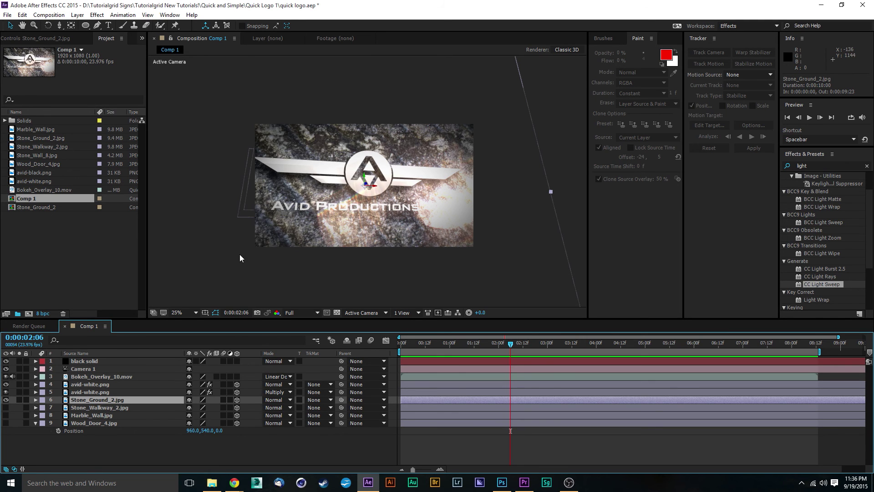
click(6, 400)
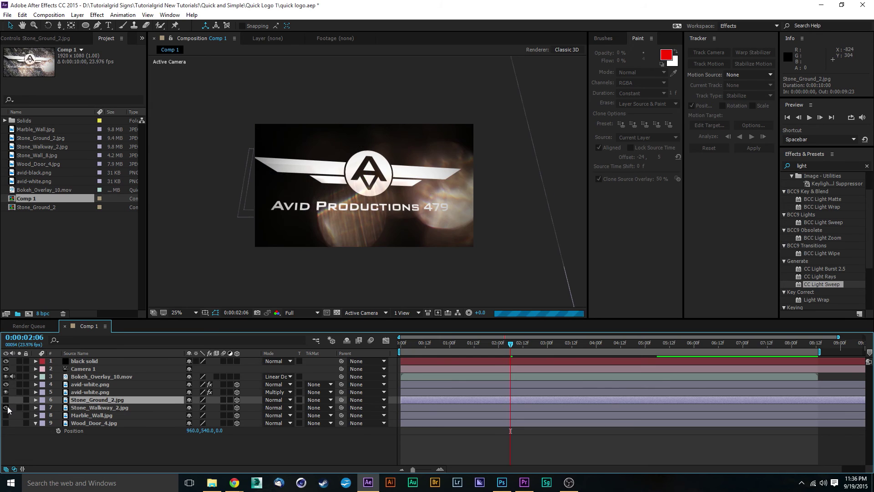
click(6, 408)
click(5, 407)
click(6, 415)
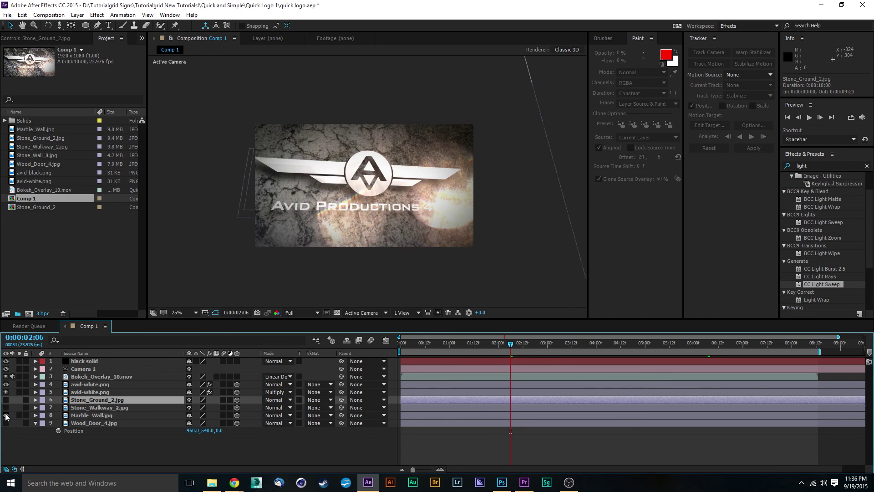
click(5, 415)
click(6, 423)
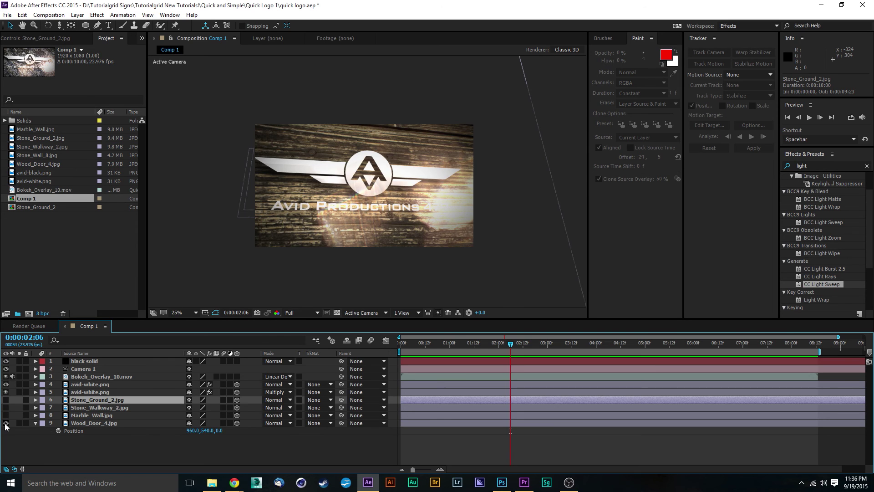
click(5, 423)
click(5, 400)
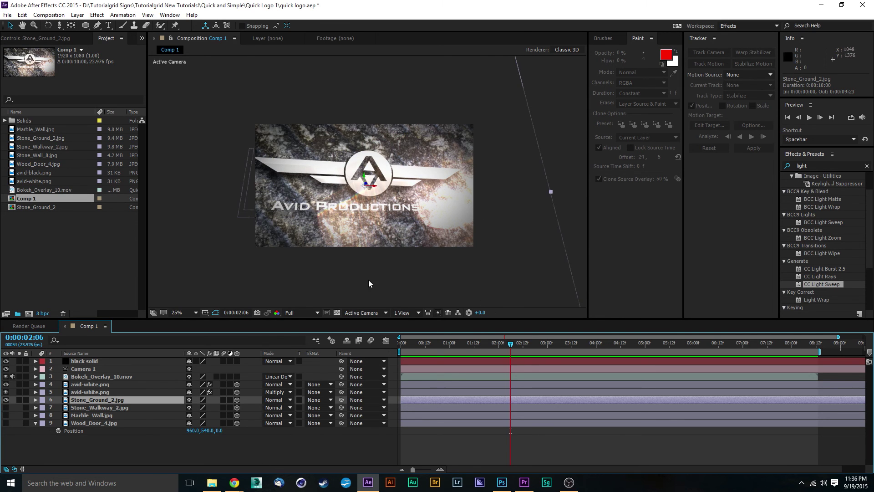
click(401, 344)
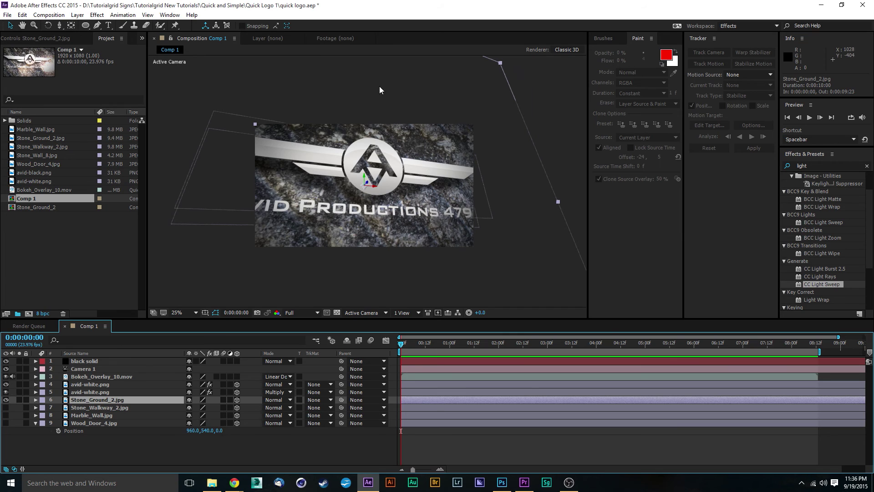
Create a new composition named "Quick and simple" at 1920 x 1080 px, 23.976 fps and 10 seconds long.
click(68, 17)
click(54, 23)
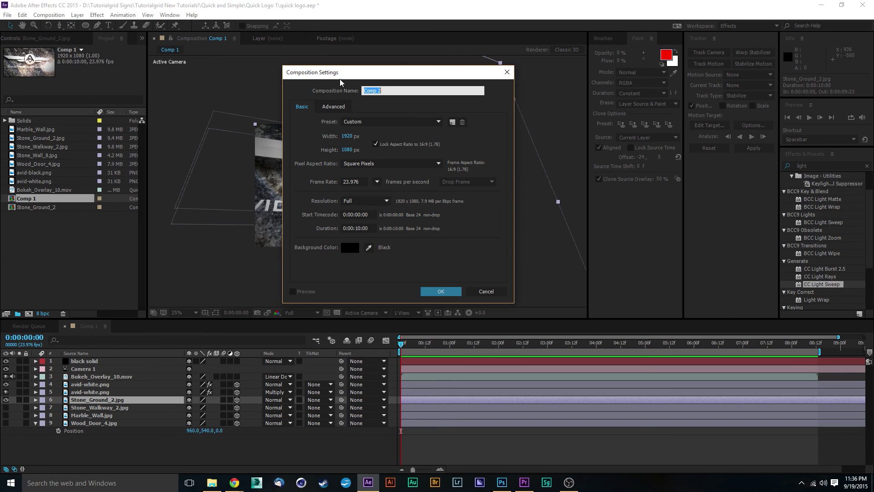
text(Quick and simple)
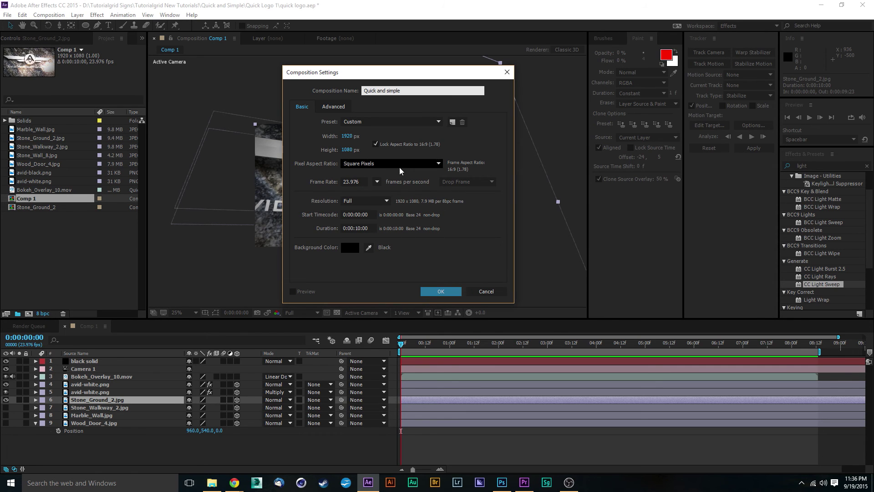
click(440, 292)
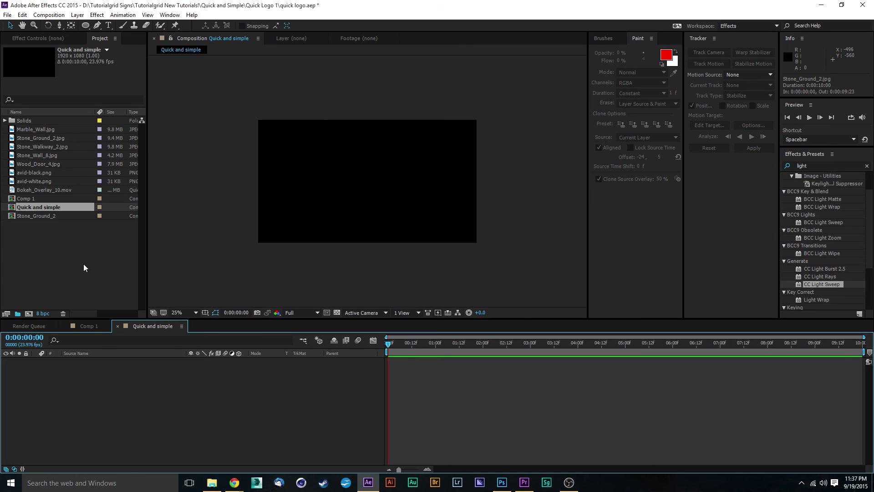
Compare the stone, marble and wood texture images in the project as candidates for the logo background.
click(43, 132)
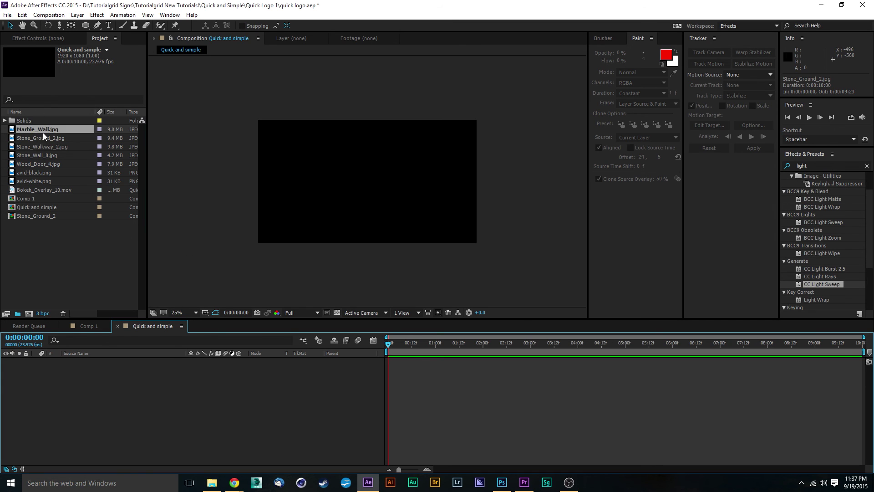
click(44, 140)
click(46, 147)
click(47, 155)
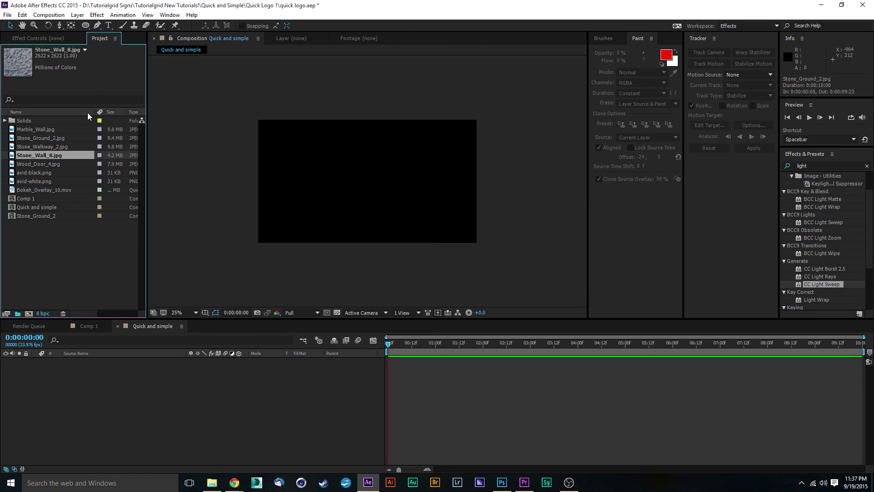
click(46, 163)
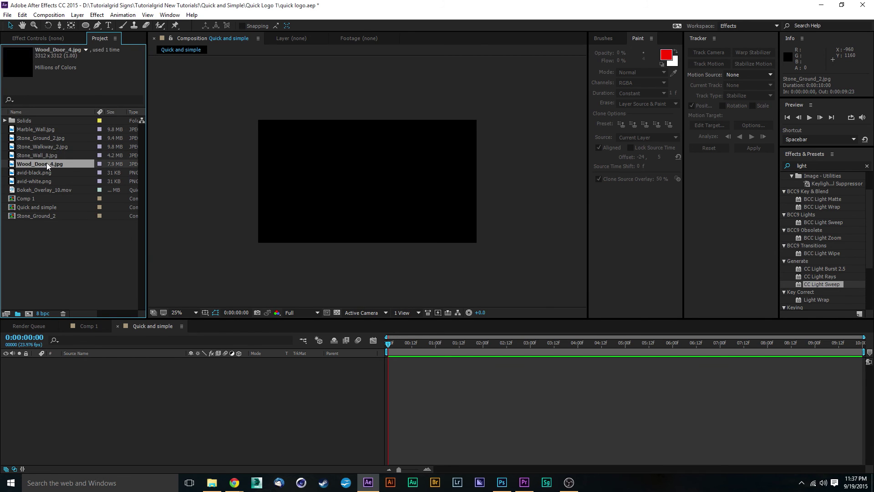
click(38, 154)
click(37, 145)
click(38, 139)
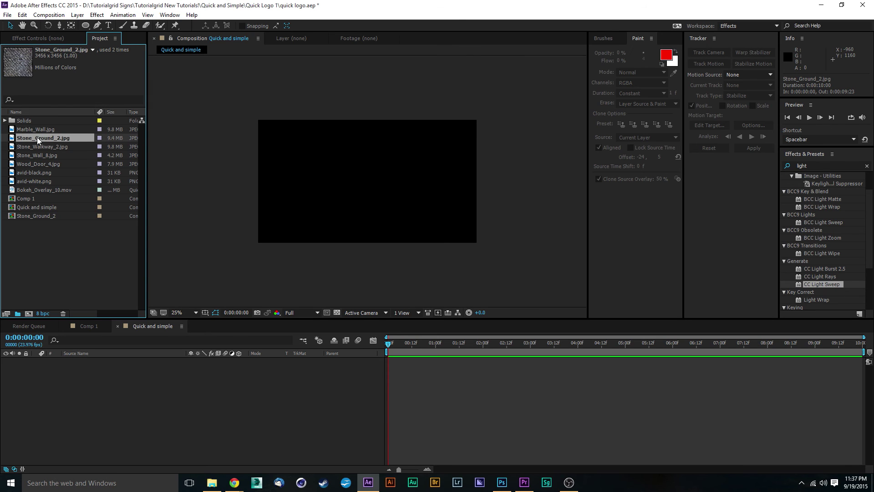
click(36, 129)
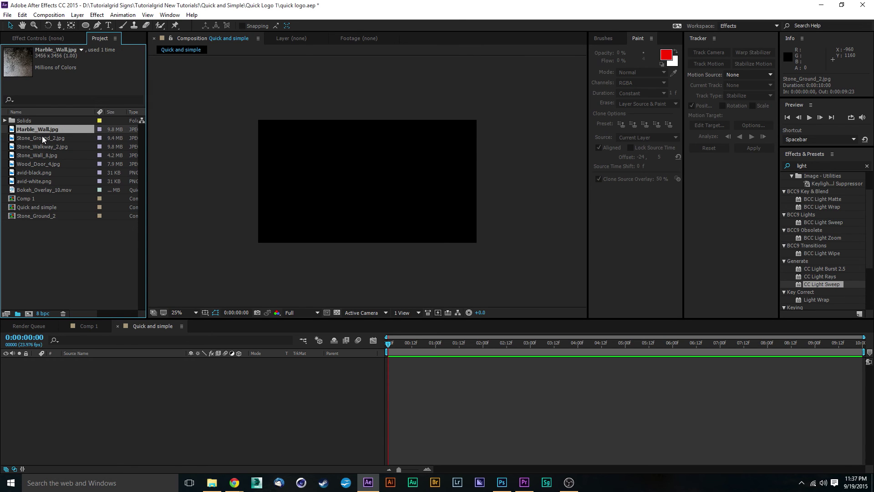
click(41, 135)
Add Marble_Wall.jpg to the Quick and simple composition as the background layer and check its extent around the frame.
click(36, 130)
drag(40, 129, 87, 378)
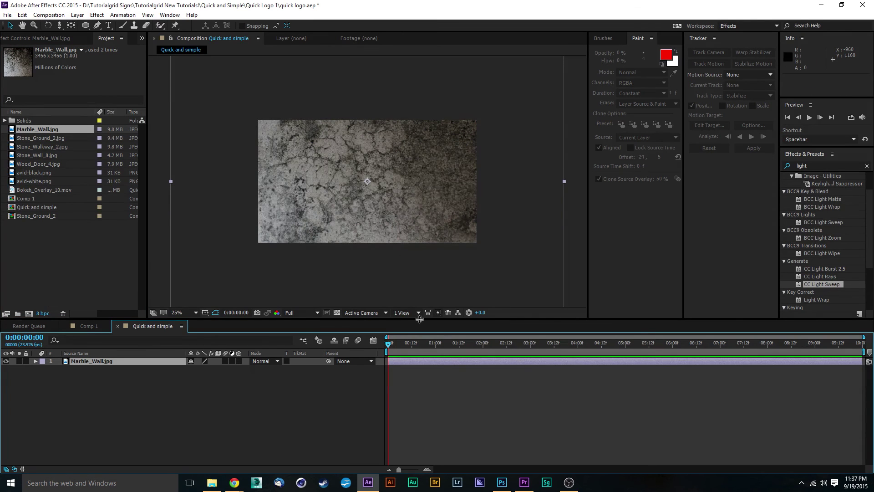
scroll(403, 190, down, 1)
scroll(403, 190, up, 1)
scroll(403, 180, down, 1)
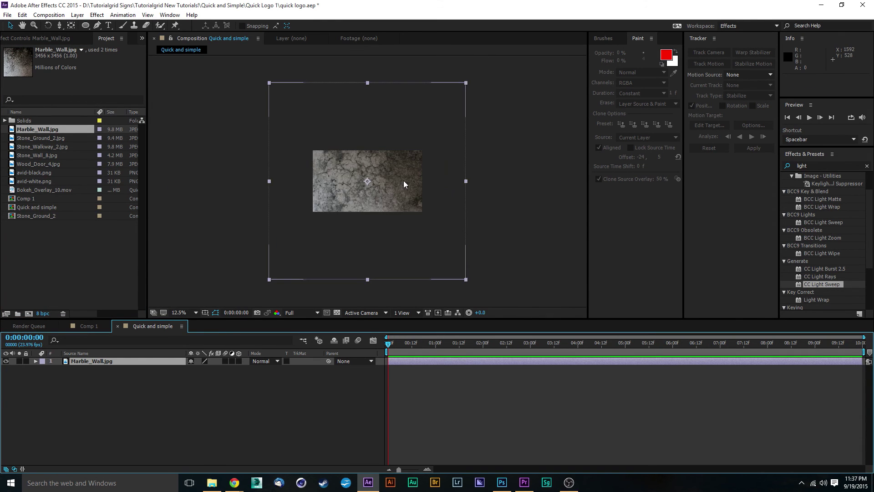
scroll(403, 180, up, 1)
scroll(403, 181, down, 1)
scroll(409, 196, up, 1)
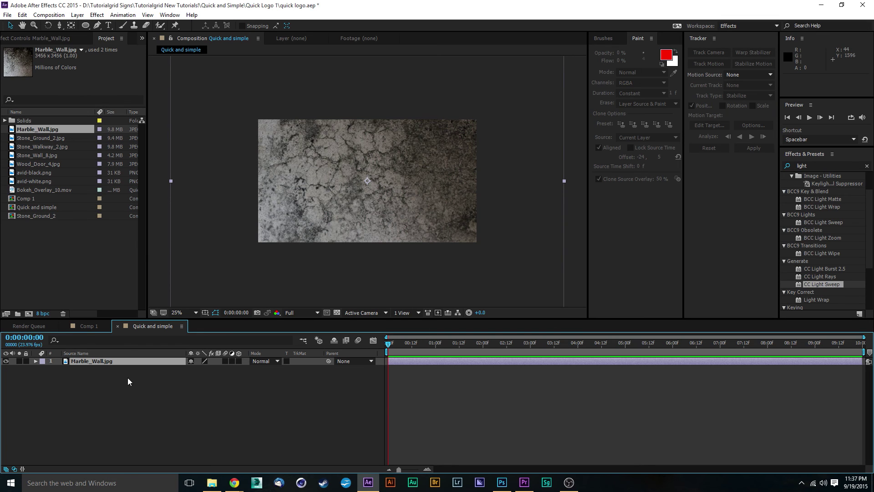
Add a two-node camera with the 20mm preset to the Quick and simple composition.
click(78, 15)
mouse_move(87, 26)
click(305, 57)
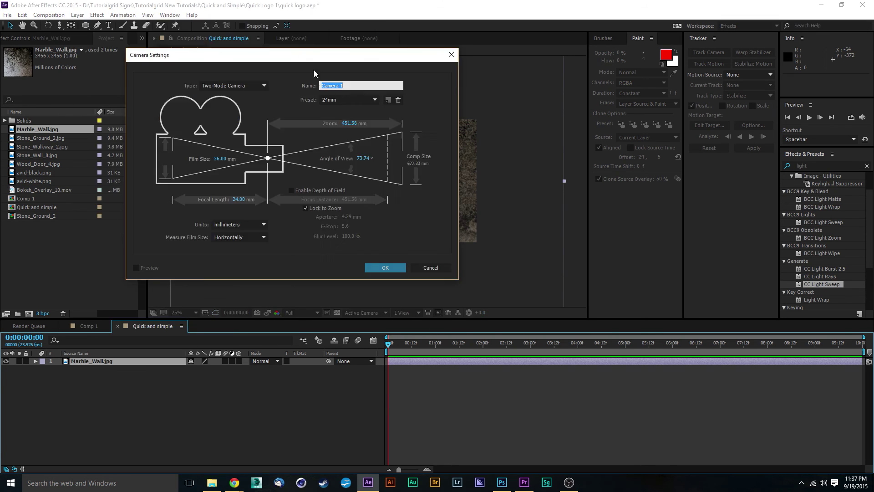
click(355, 100)
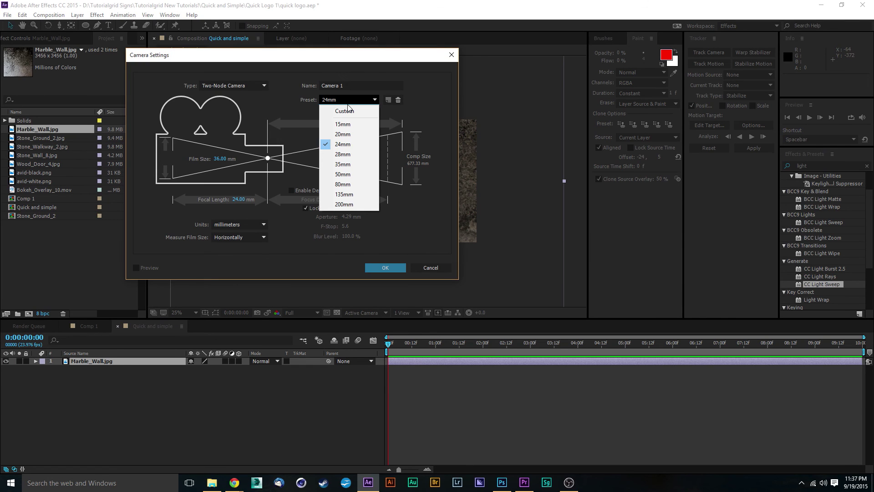
click(344, 145)
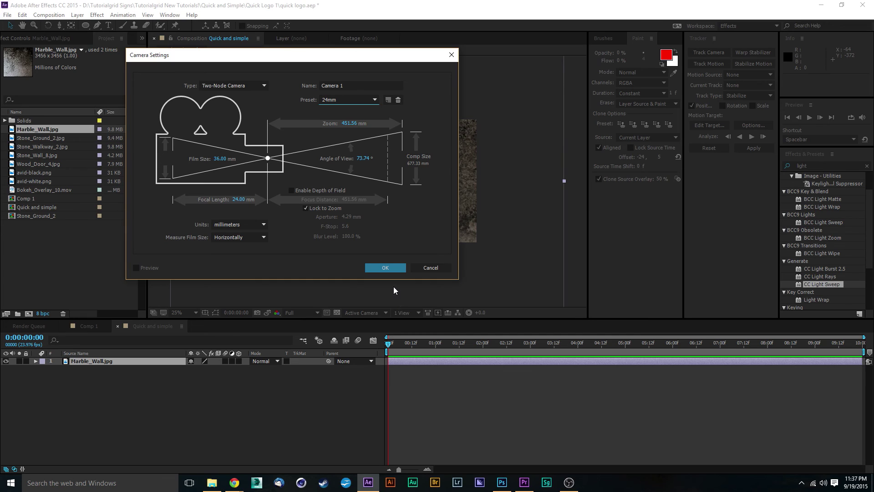
click(375, 99)
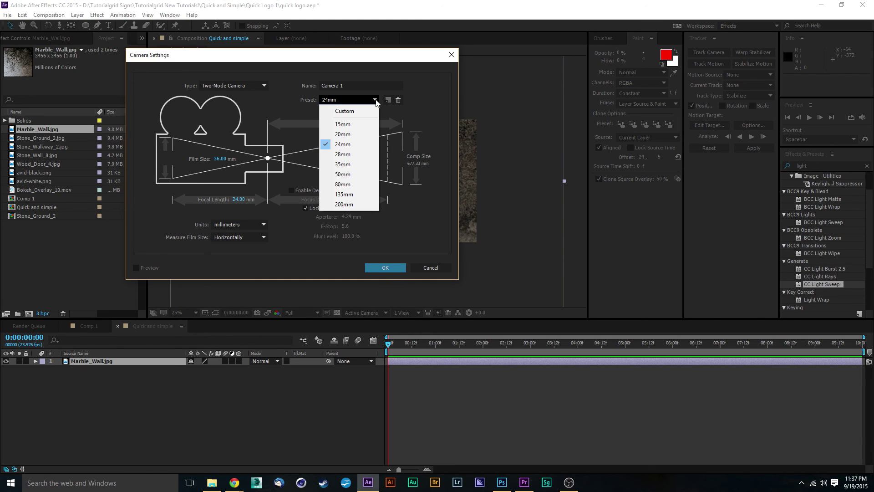
click(346, 134)
click(388, 269)
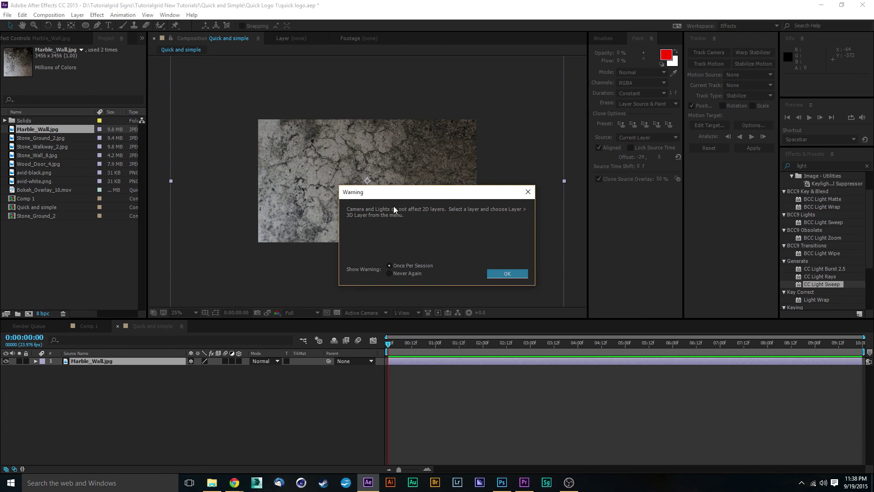
click(507, 275)
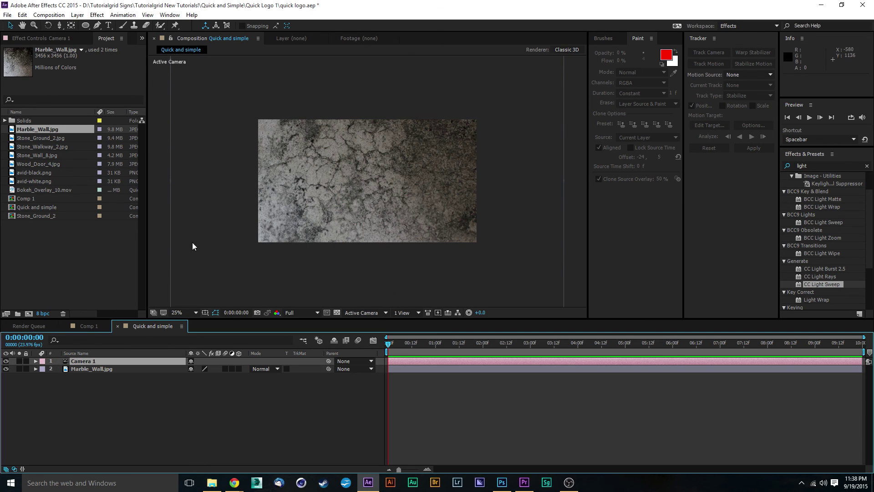
Turn the Marble_Wall.jpg background into a 3D layer so the camera affects it.
click(110, 369)
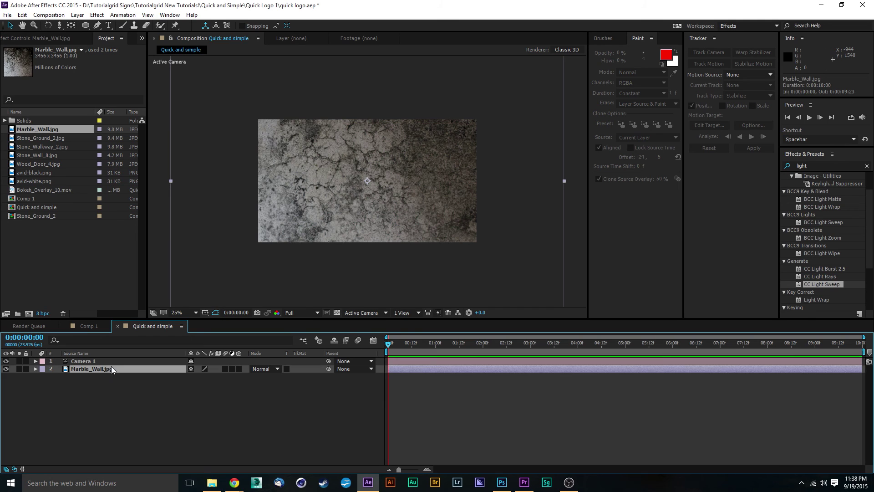
click(240, 368)
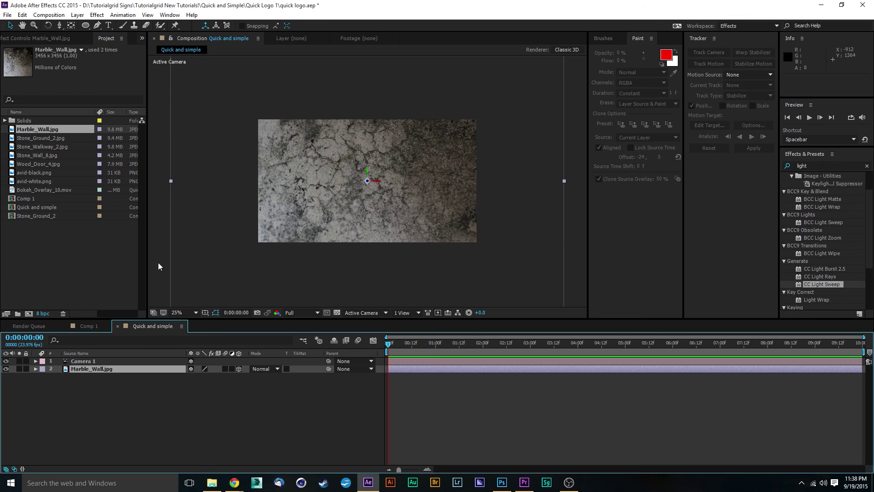
click(106, 252)
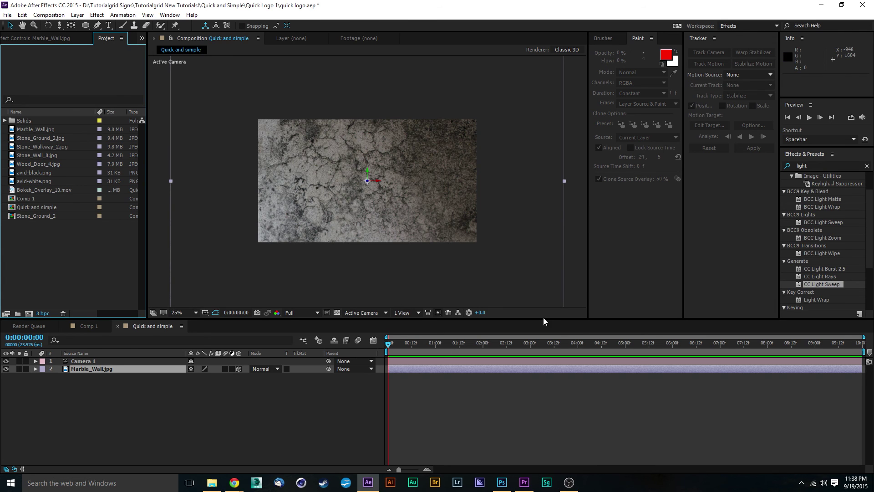
Add the avid-white.png and avid-black.png logos to the composition between Camera 1 and the Marble_Wall.jpg layer.
click(42, 182)
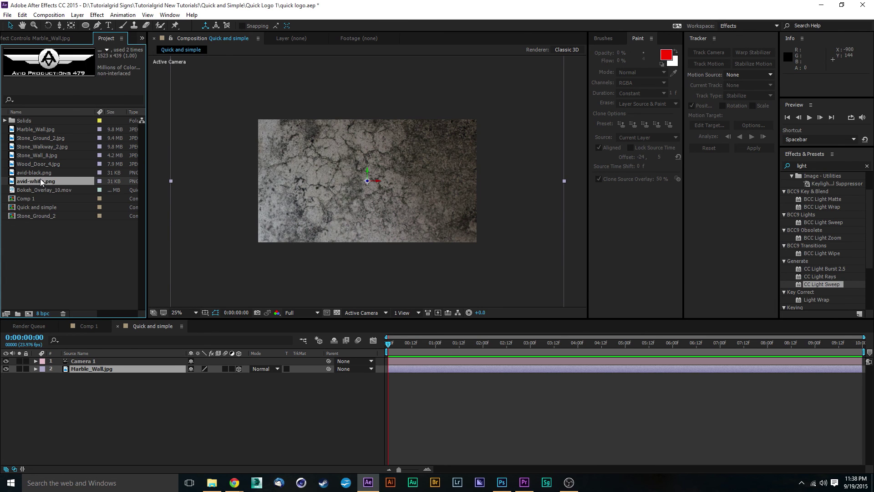
click(38, 173)
click(34, 180)
click(41, 174)
click(42, 181)
click(35, 172)
click(36, 181)
shift+click(39, 171)
drag(39, 182, 108, 362)
scroll(345, 164, up, 1)
scroll(267, 288, down, 1)
scroll(337, 223, up, 1)
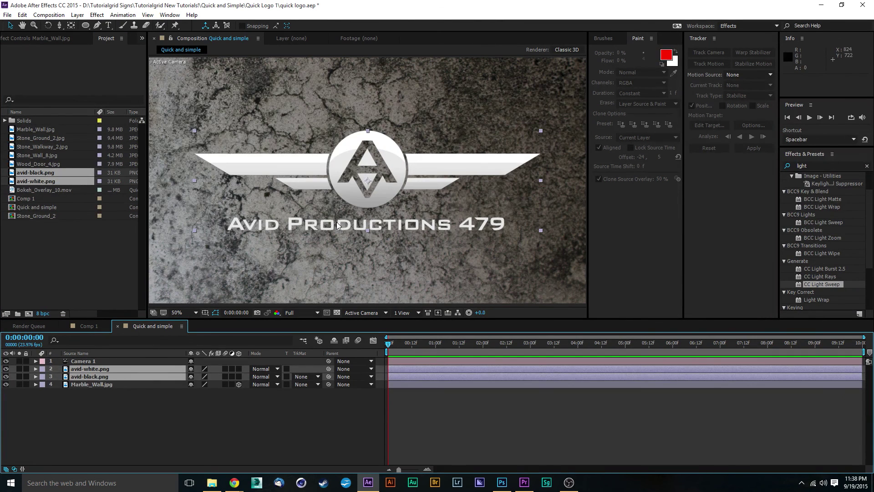
Compare the white and black logos against the marble by toggling their visibility, and delete the avid-black.png layer.
click(212, 402)
click(5, 376)
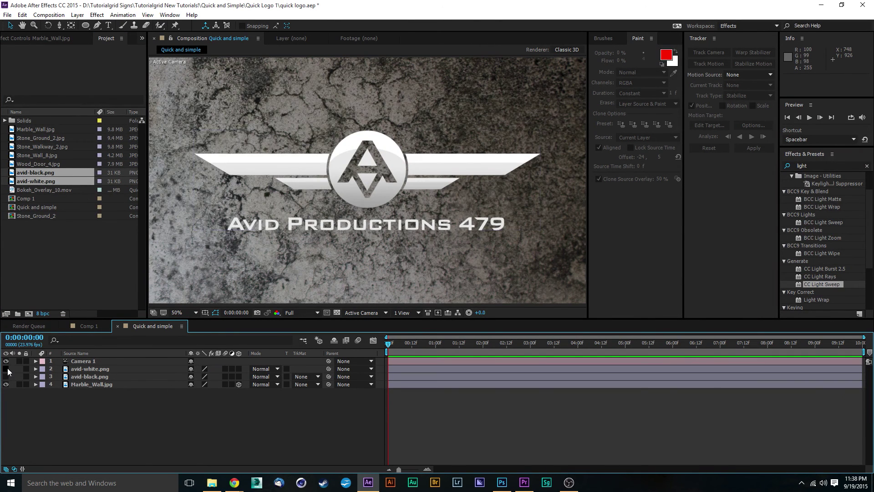
click(5, 369)
click(6, 376)
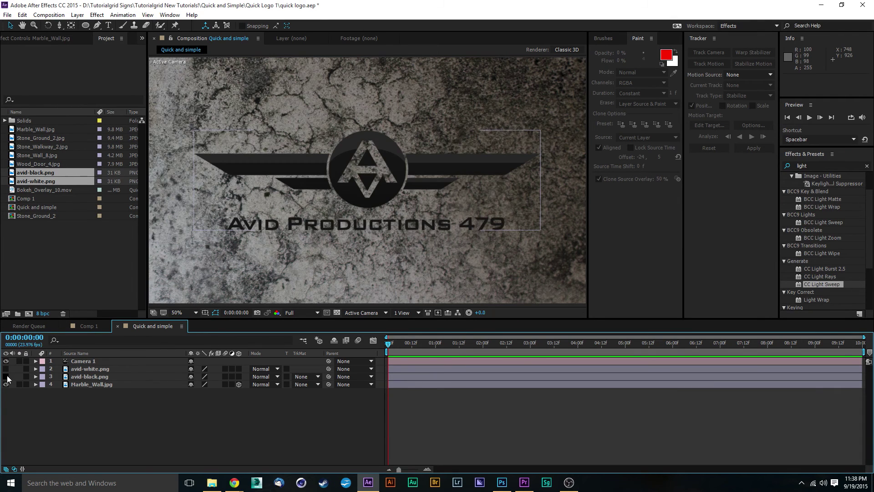
click(5, 376)
click(6, 369)
click(110, 378)
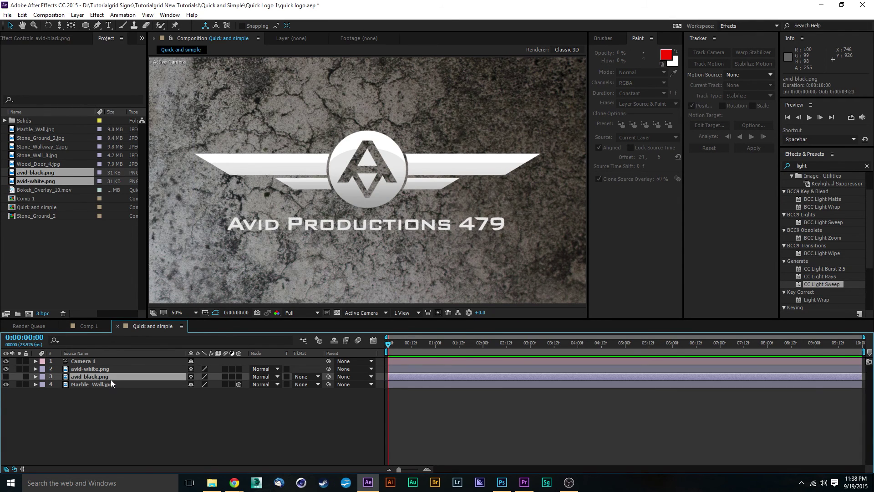
key(Delete)
Duplicate the avid-white.png logo layer.
click(112, 372)
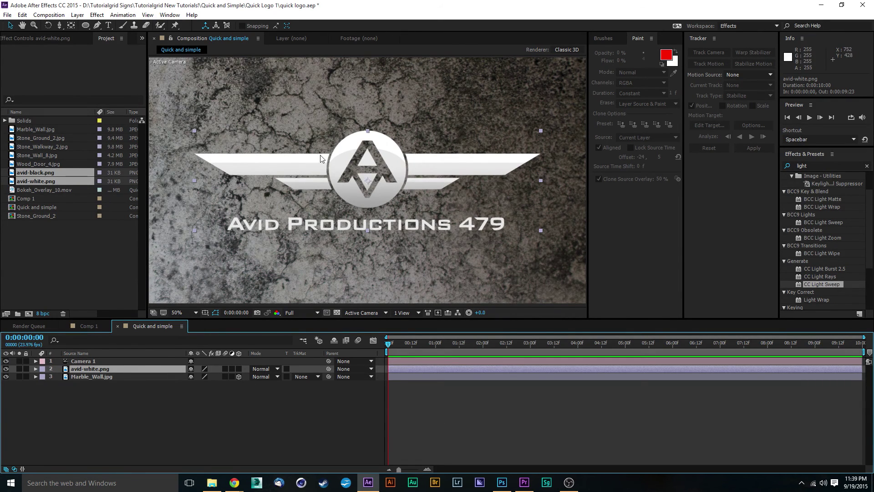
click(129, 423)
click(119, 371)
key(ctrl+d)
Apply Hue/Saturation to the lower avid-white.png copy and set its Master Lightness to -100.
click(112, 377)
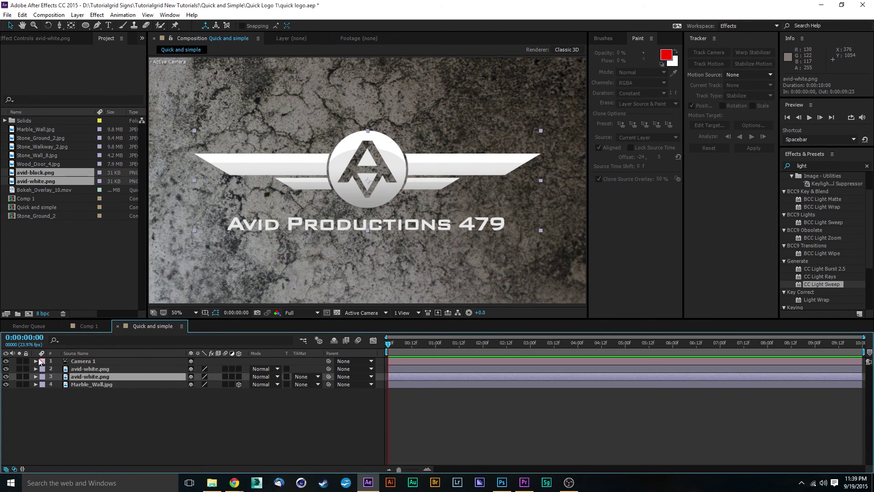
click(867, 166)
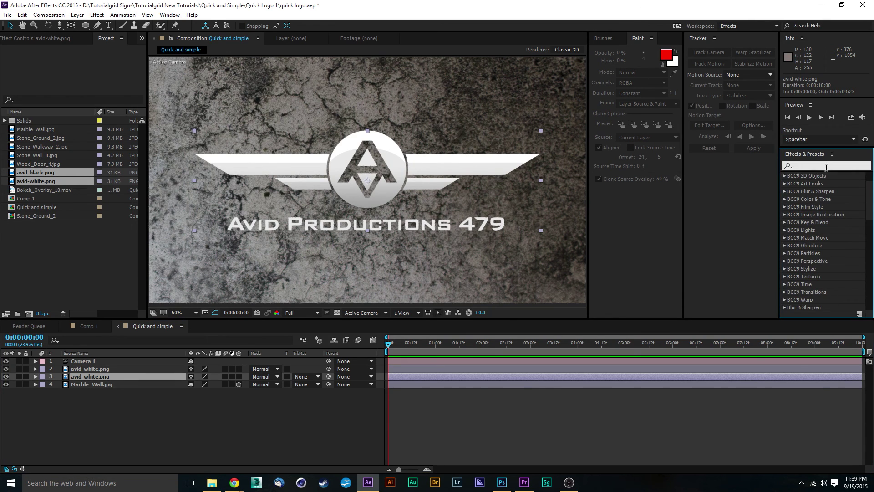
text(sat)
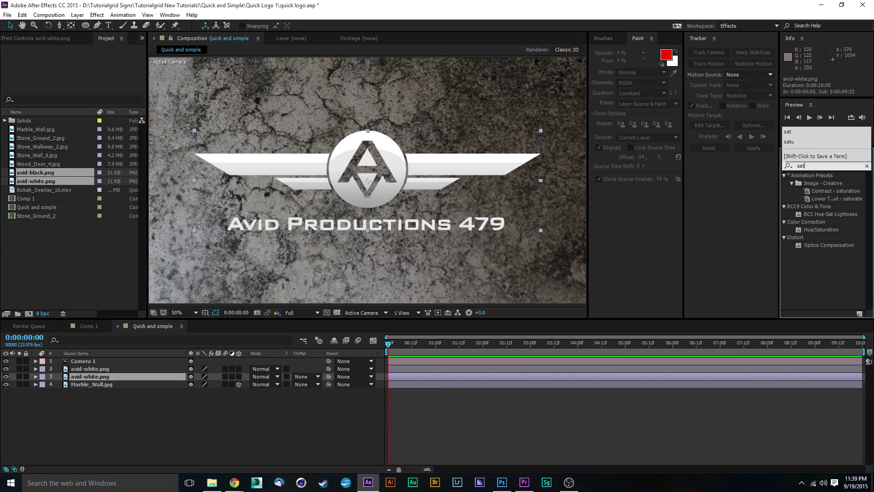
drag(821, 229, 107, 374)
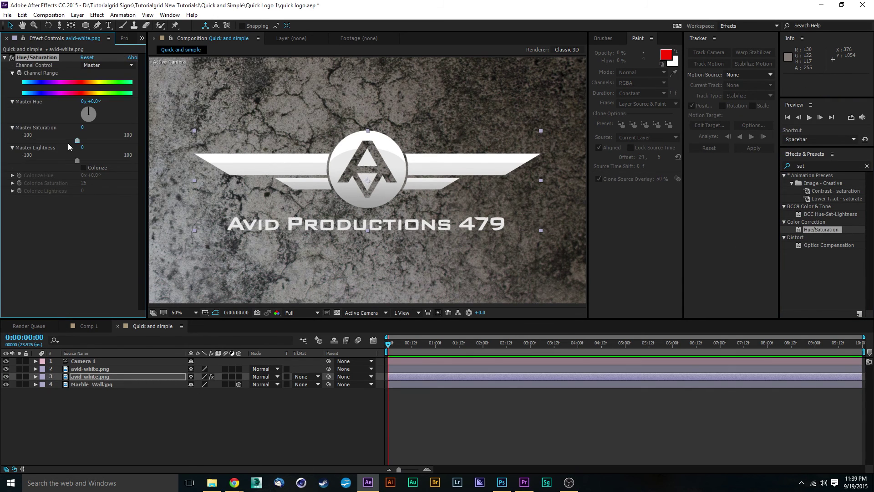
drag(77, 159, 25, 161)
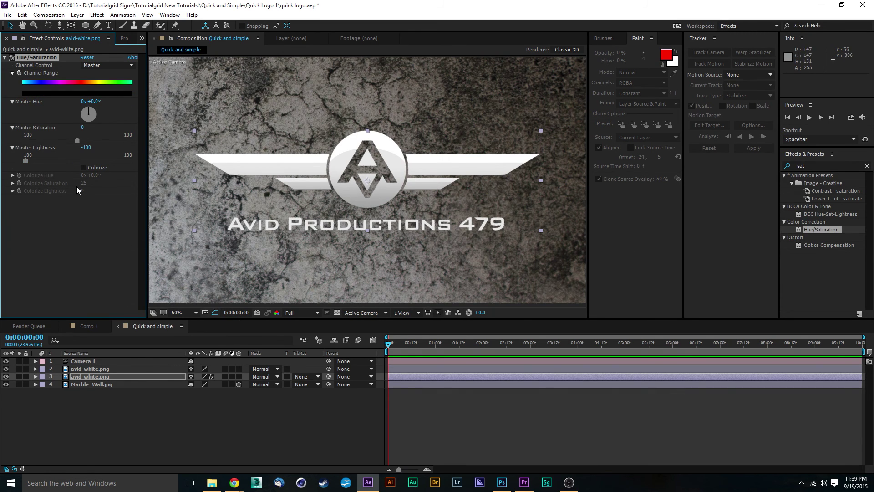
Apply Gaussian Blur to the darkened avid-white.png copy and set its Blurriness to 45.6.
click(818, 282)
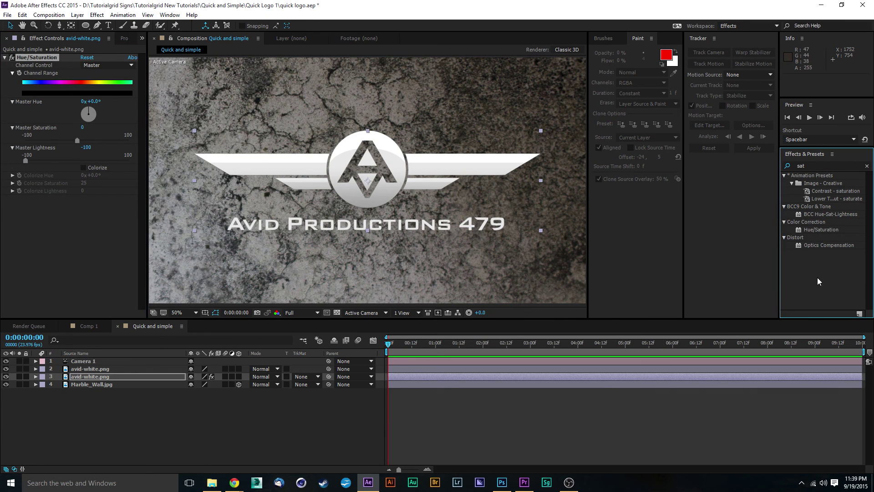
click(111, 378)
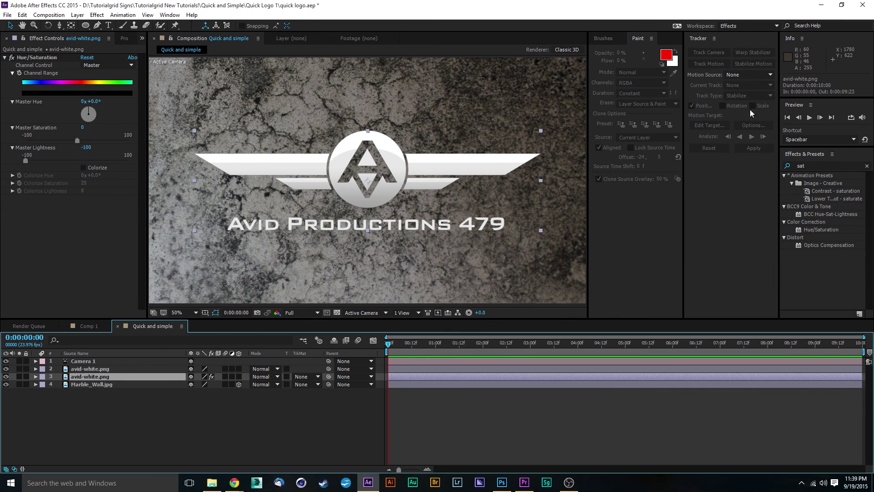
click(804, 166)
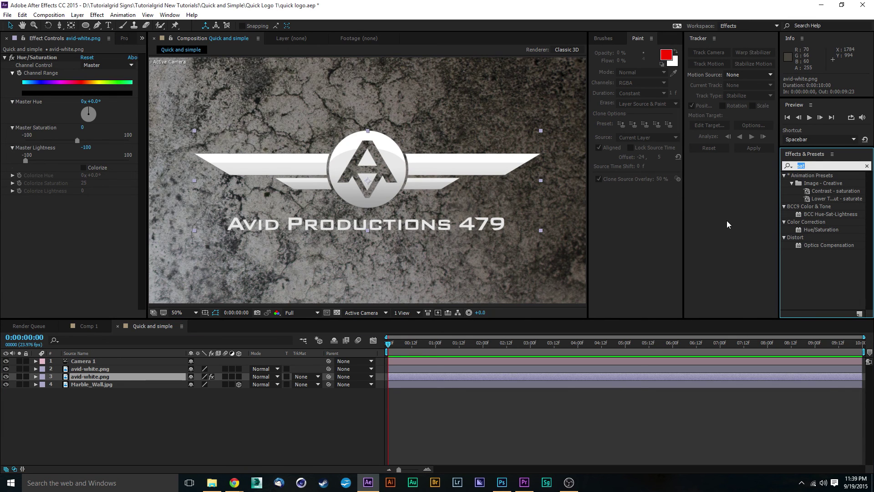
text(gau)
click(797, 201)
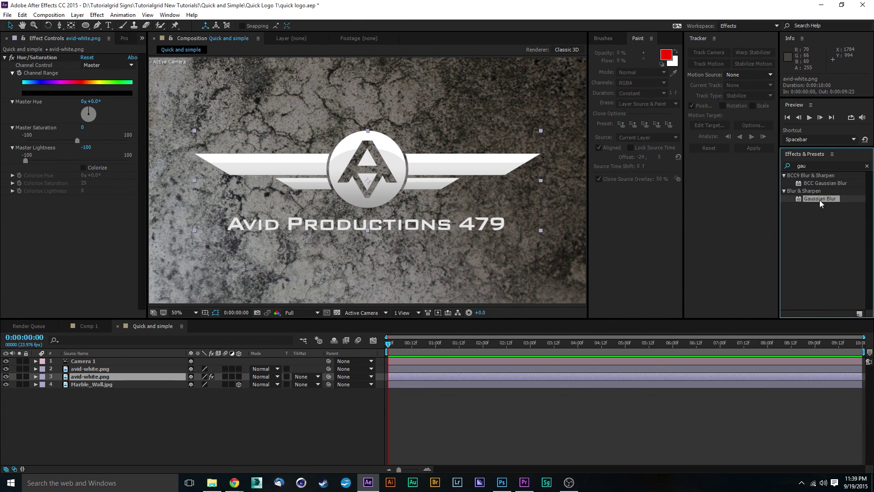
drag(797, 200, 114, 377)
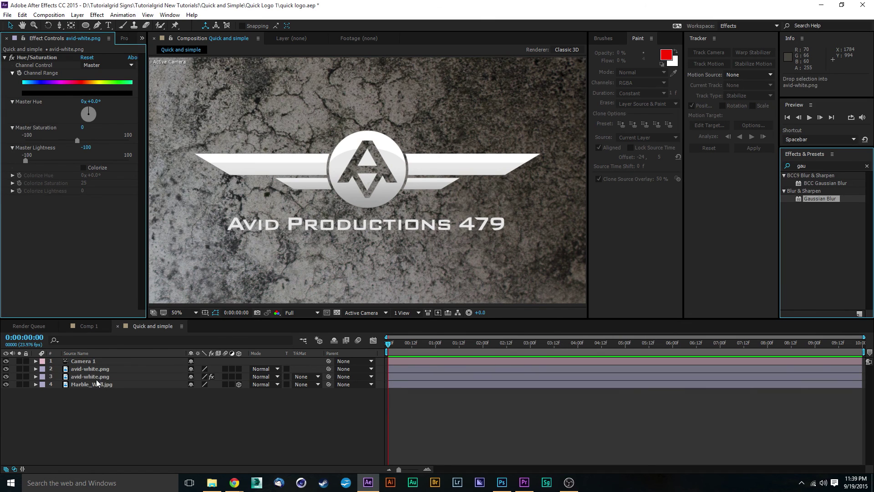
drag(85, 206, 199, 200)
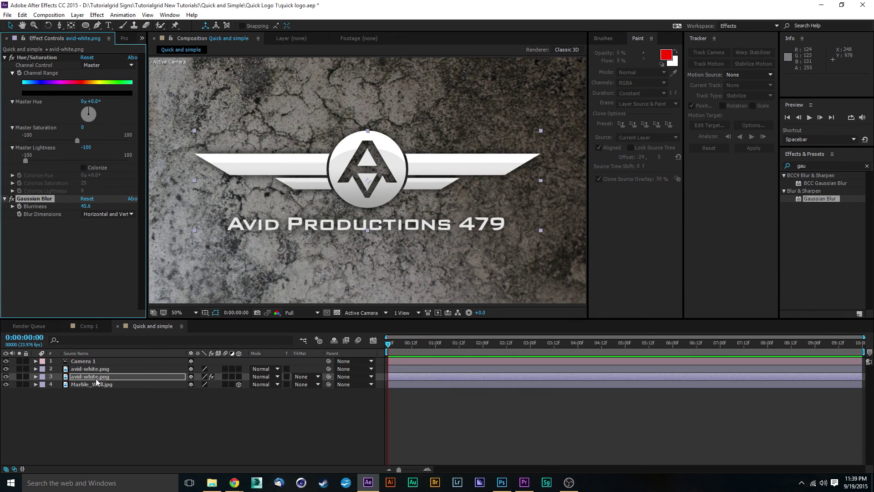
Turn both avid-white.png layers, the logo and its blurred dark copy, into 3D layers.
click(184, 377)
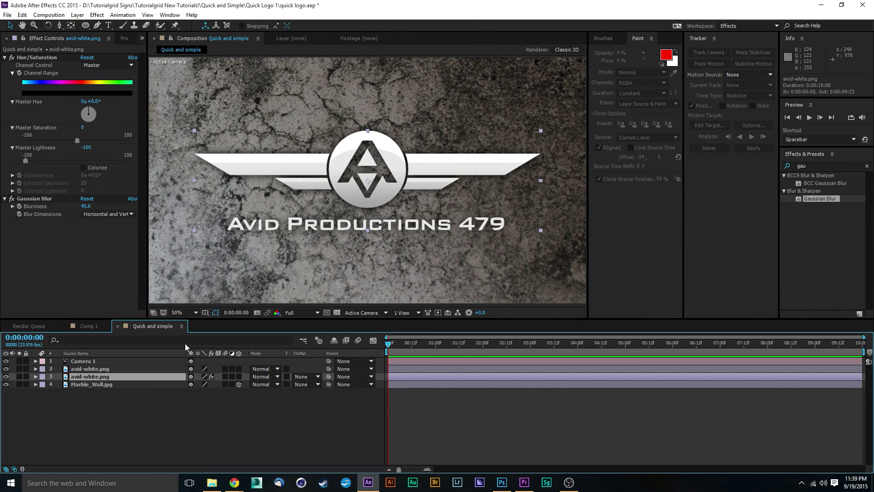
click(101, 369)
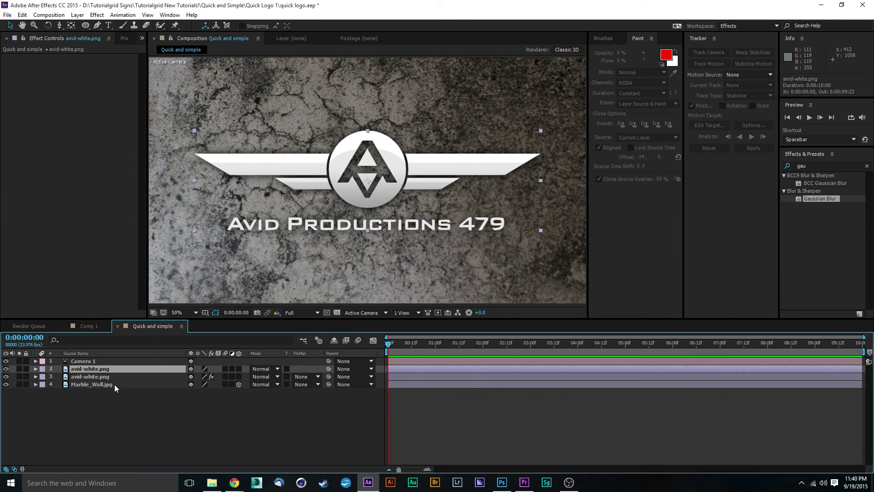
click(113, 377)
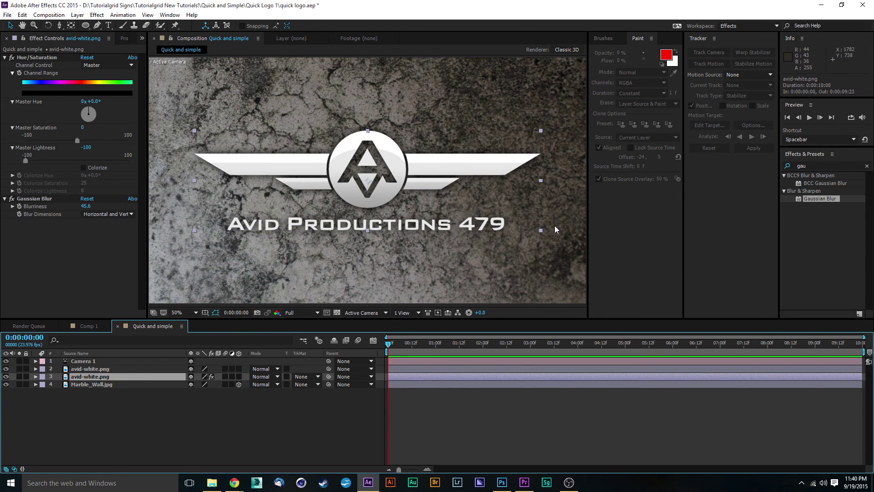
click(190, 390)
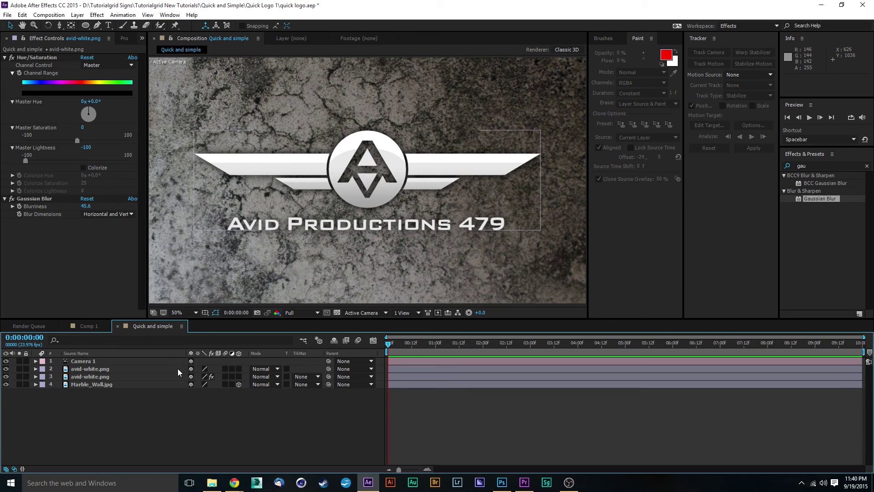
click(238, 369)
click(239, 377)
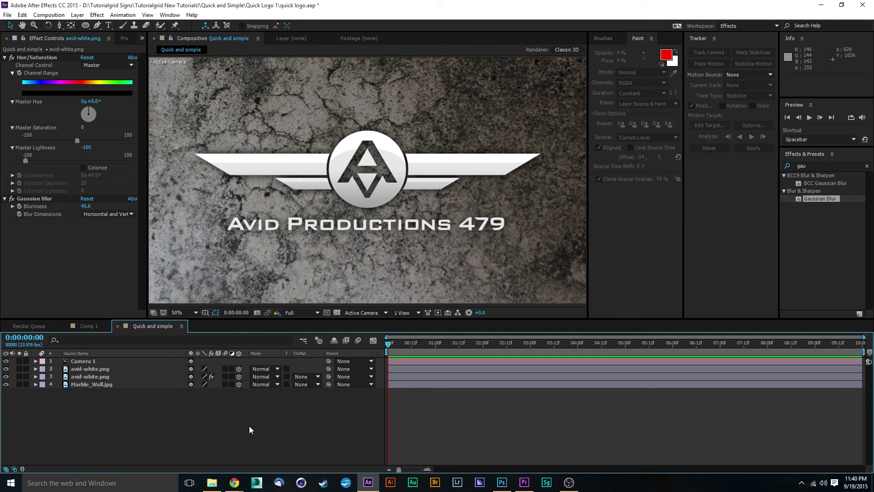
Rename the blurred dark avid-white.png copy as "drop shadow" and select the upper logo layer.
click(118, 376)
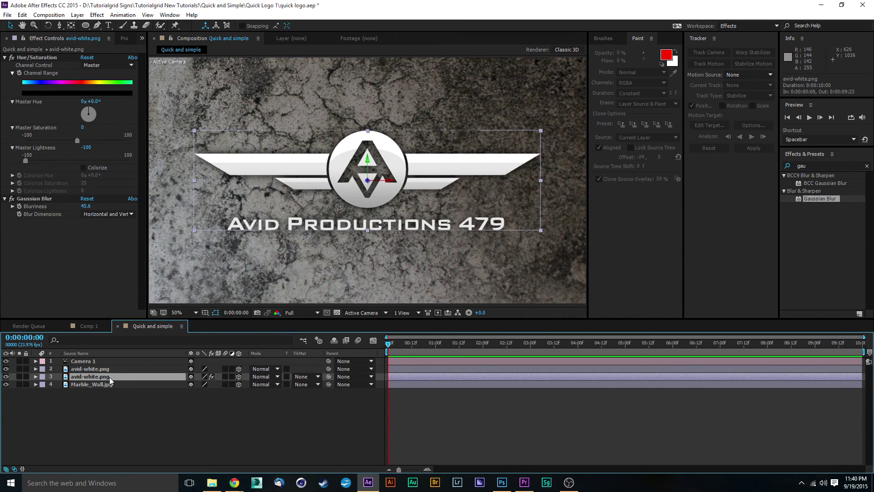
right_click(109, 377)
click(168, 375)
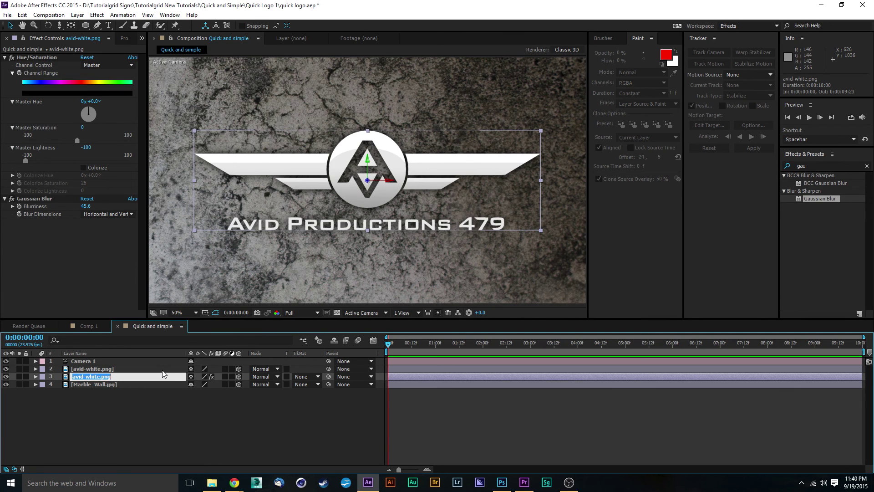
text(drop shadow)
key(Return)
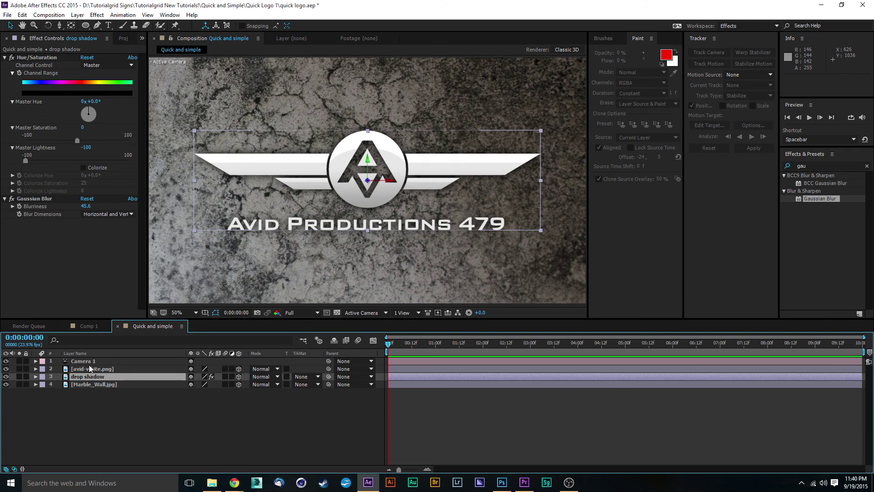
click(102, 369)
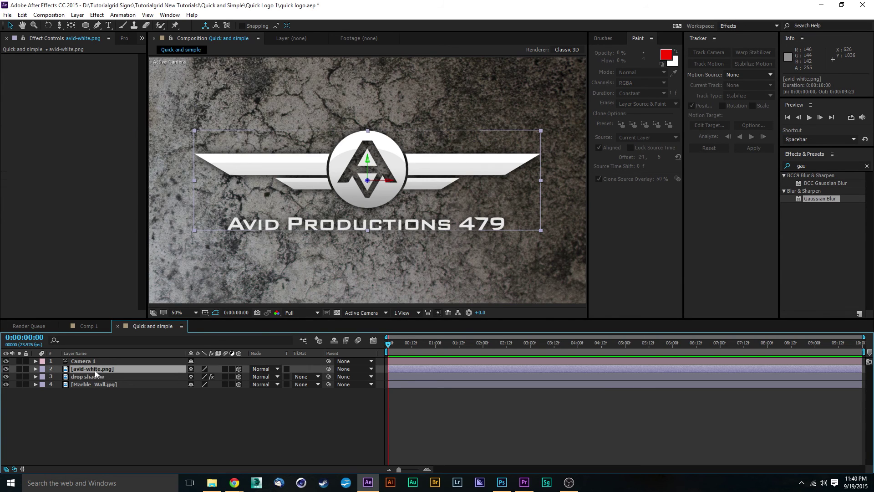
Reveal the upper avid-white.png layer's Position and pull the logo toward the camera to a Z position of -34.
key(p)
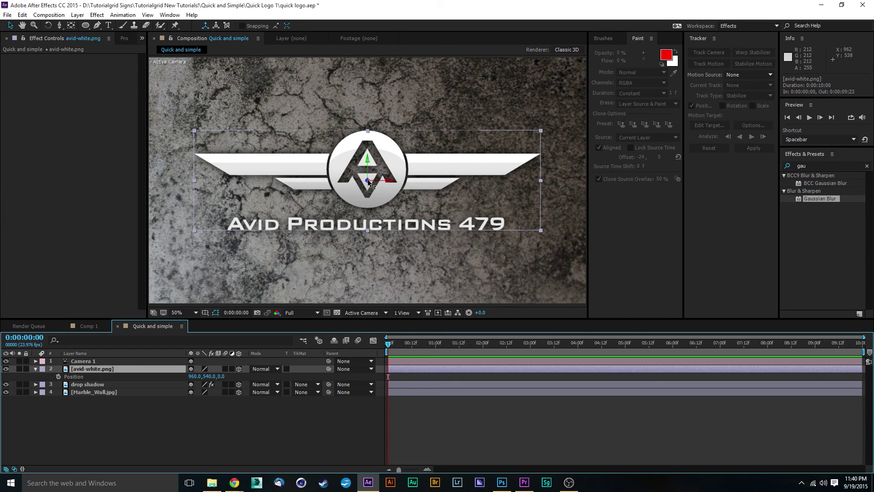
drag(369, 181, 373, 179)
drag(372, 179, 371, 179)
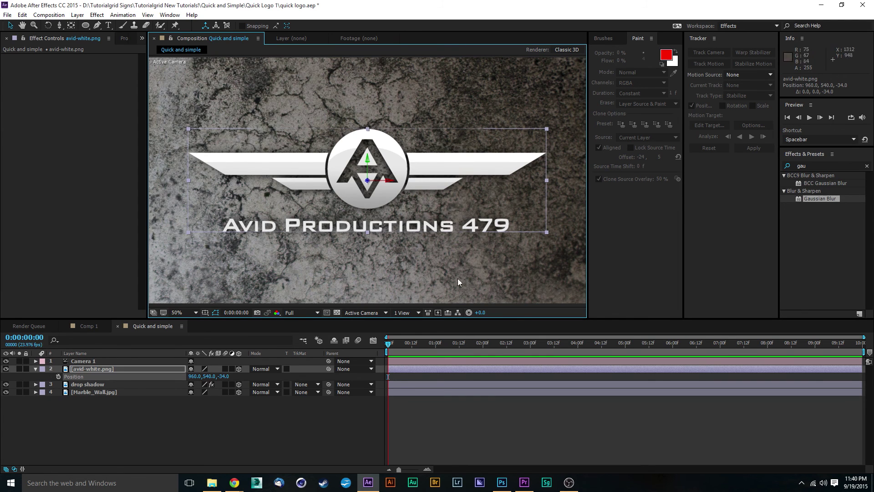
key(comma)
key(period)
key(comma)
click(434, 145)
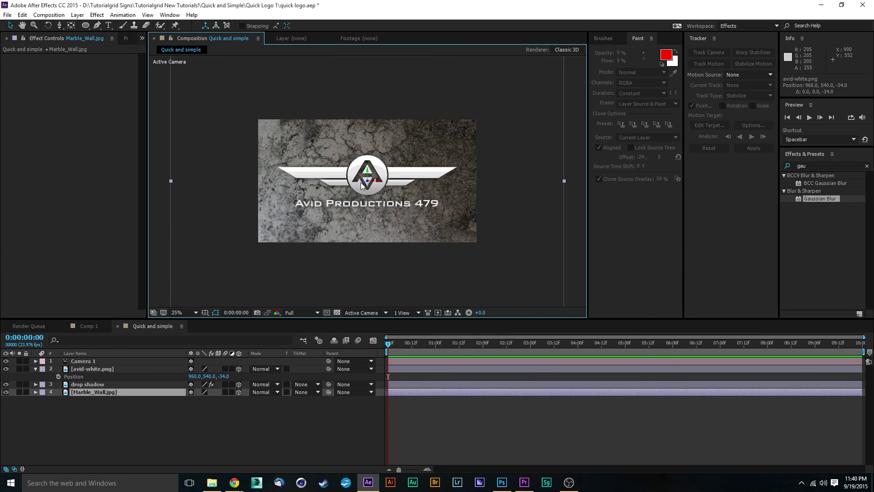
key(period)
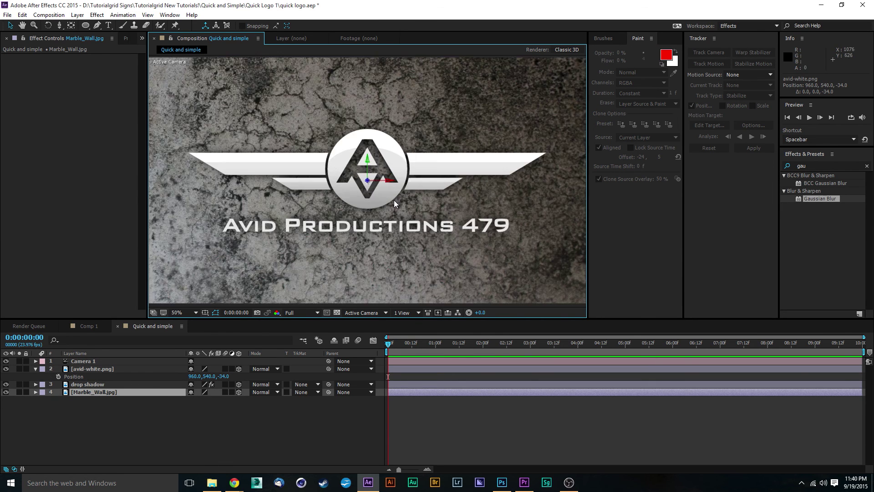
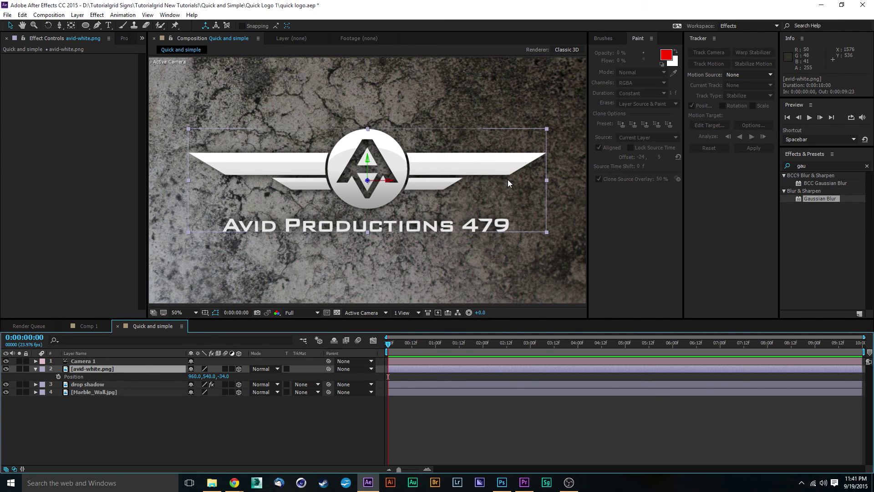
Search the effects for "cc light" and apply CC Light Sweep to the avid-white.png logo layer.
key(ctrl+5)
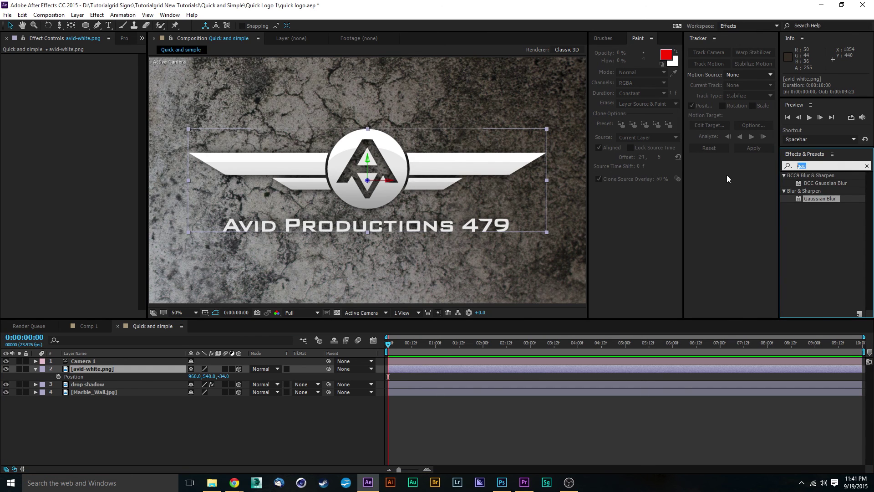
key(BackSpace)
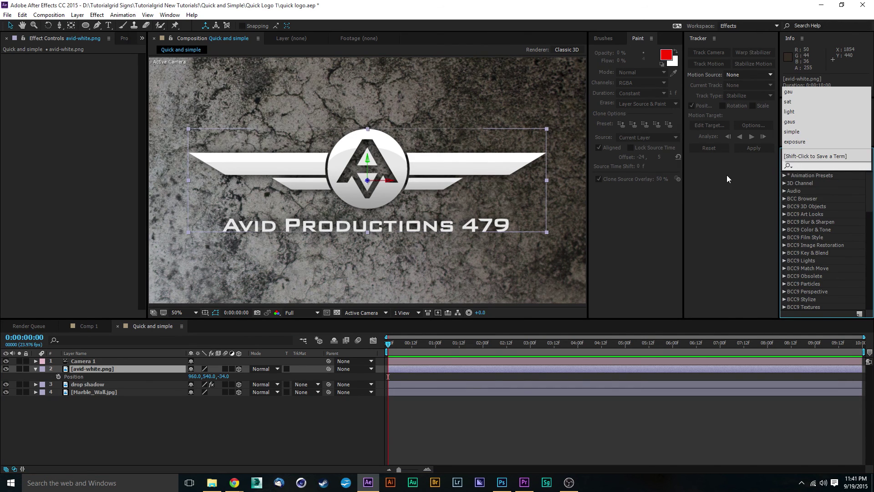
key(Escape)
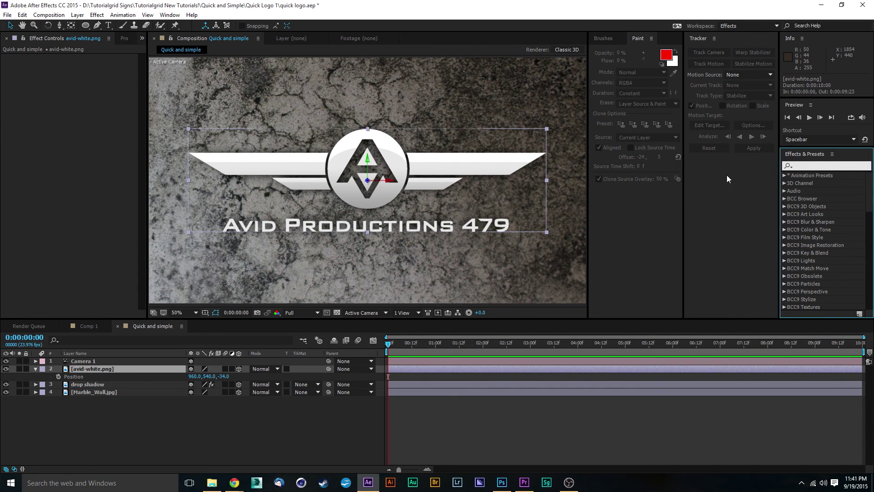
text(cc light)
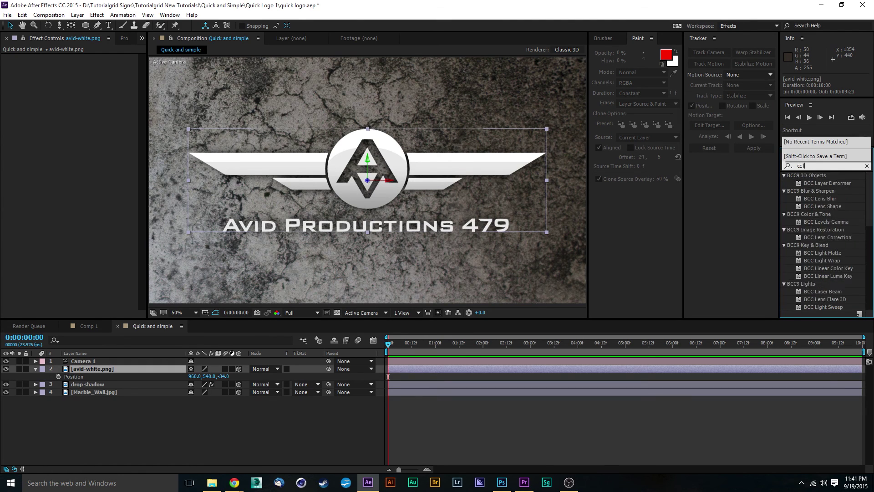
click(833, 276)
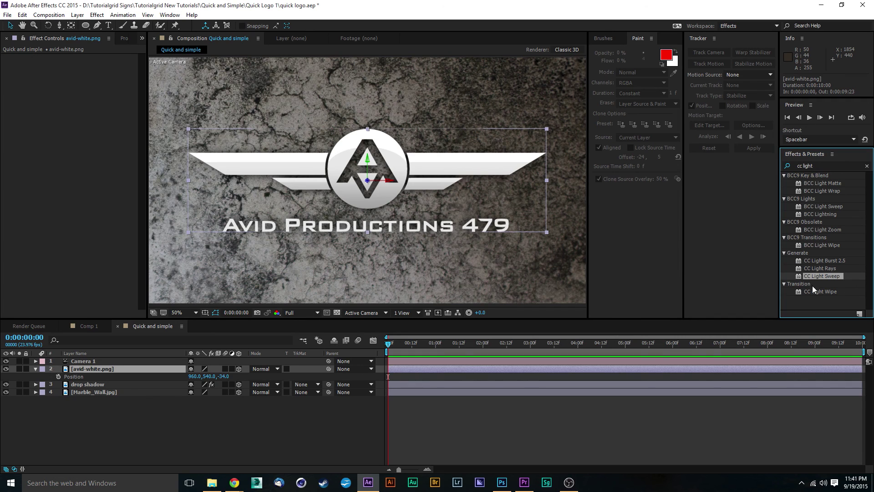
drag(813, 275, 110, 370)
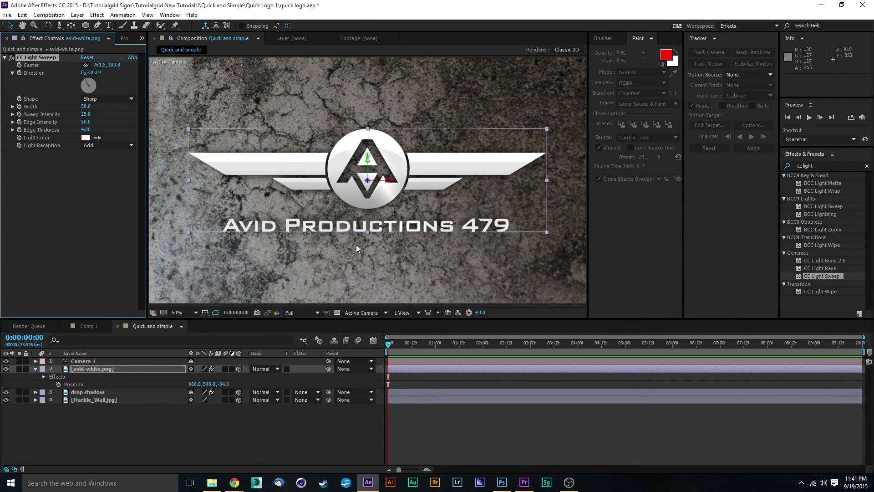
Set the CC Light Sweep's Sweep Intensity to 35 on the logo layer and inspect the highlight up close.
scroll(408, 174, up, 5)
scroll(412, 167, down, 3)
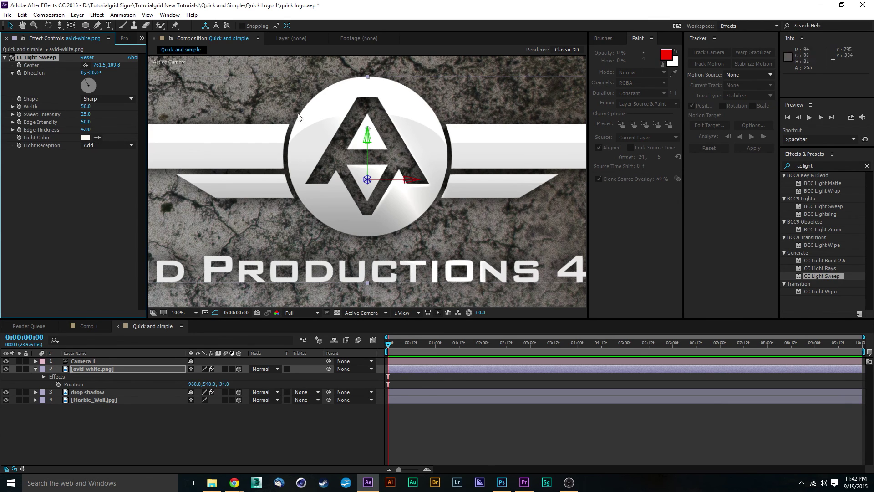
key(period)
drag(88, 117, 92, 115)
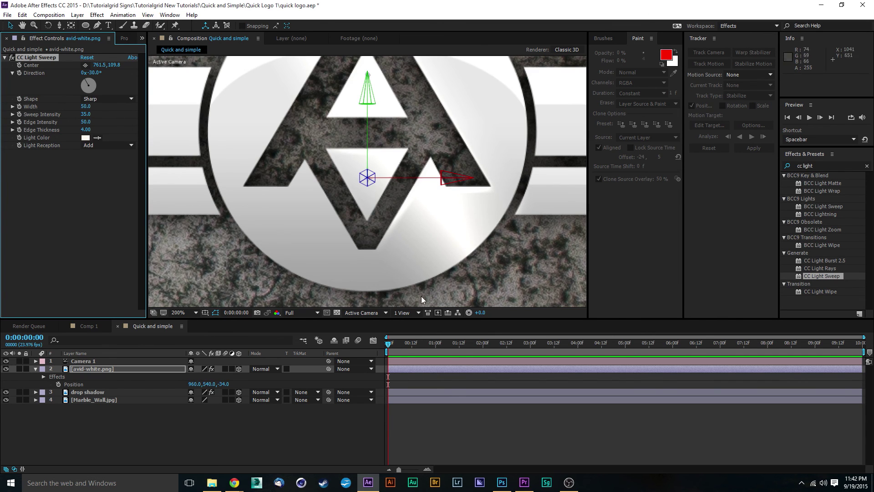
key(comma)
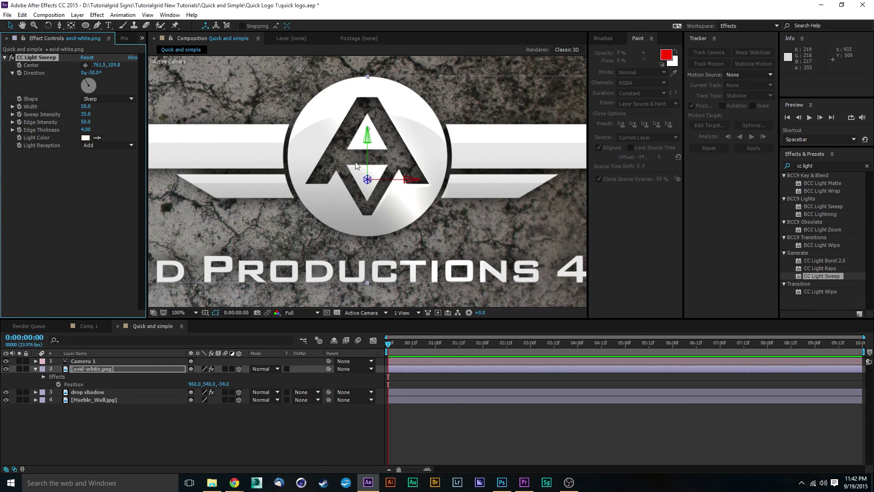
key(period)
key(comma)
key(period)
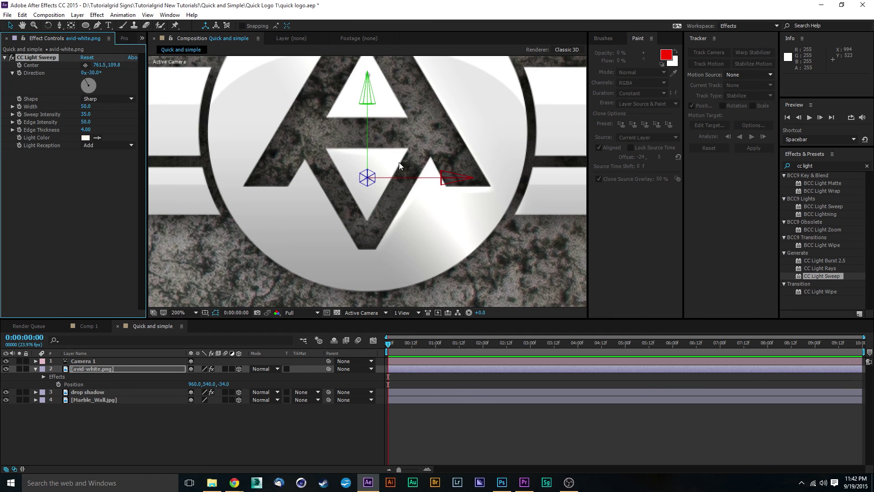
Place the CC Light Sweep's Center below the logo's left wing, at about 134.2, 296.9.
scroll(444, 197, down, 3)
scroll(433, 191, up, 3)
scroll(274, 151, down, 4)
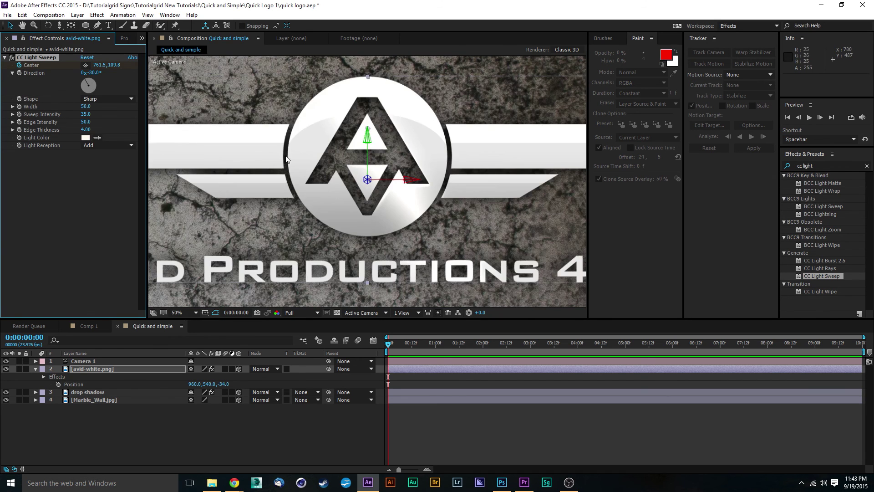
scroll(286, 159, down, 2)
click(85, 65)
click(267, 187)
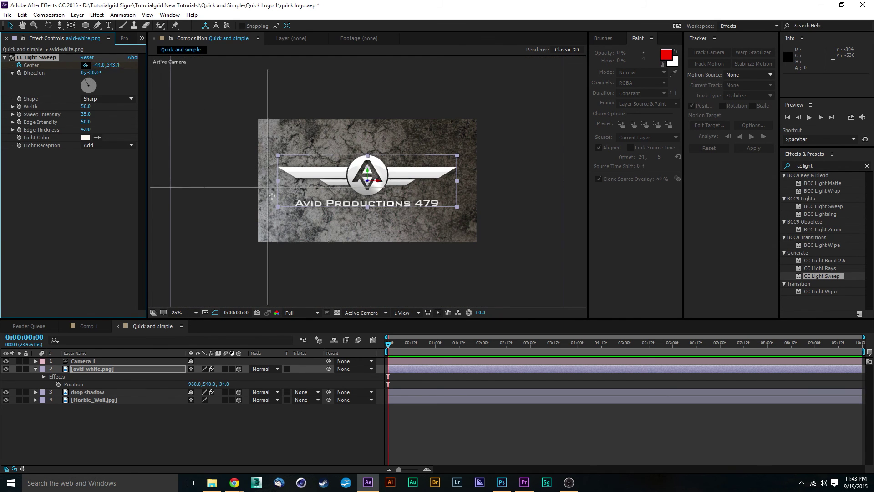
click(295, 203)
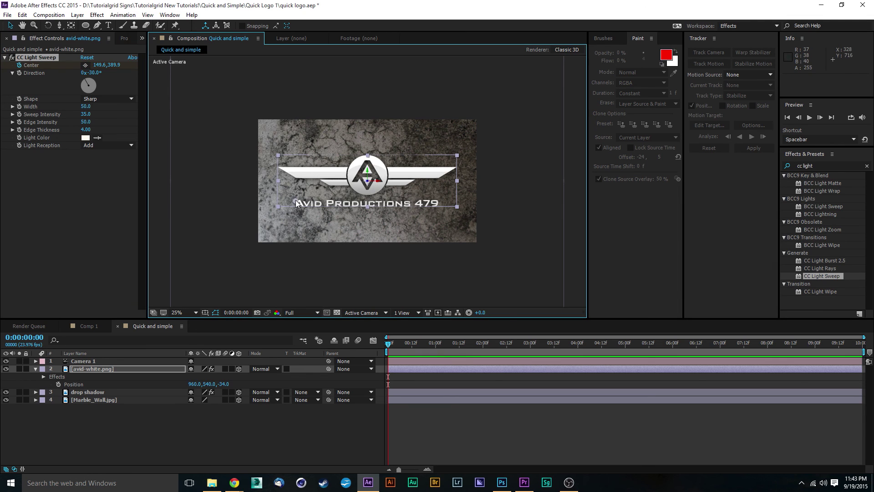
mouse_move(296, 203)
mouse_down()
mouse_move(335, 190)
mouse_move(317, 175)
mouse_move(364, 194)
mouse_move(380, 191)
mouse_move(308, 176)
mouse_move(294, 179)
mouse_move(293, 192)
mouse_up()
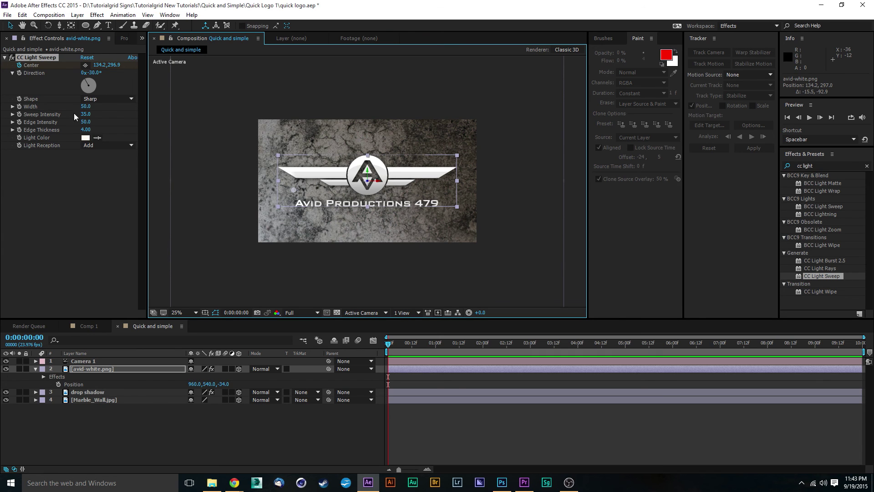
Keyframe the light sweep's Center at the start and at 0:00:09:23, moving it past the right wing to about 1551.5, 327.9.
click(20, 67)
drag(389, 349, 871, 374)
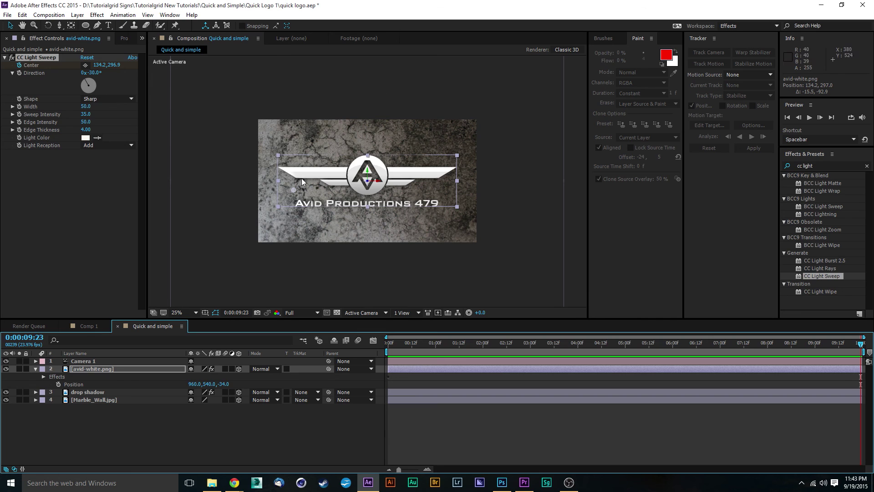
drag(294, 192, 461, 194)
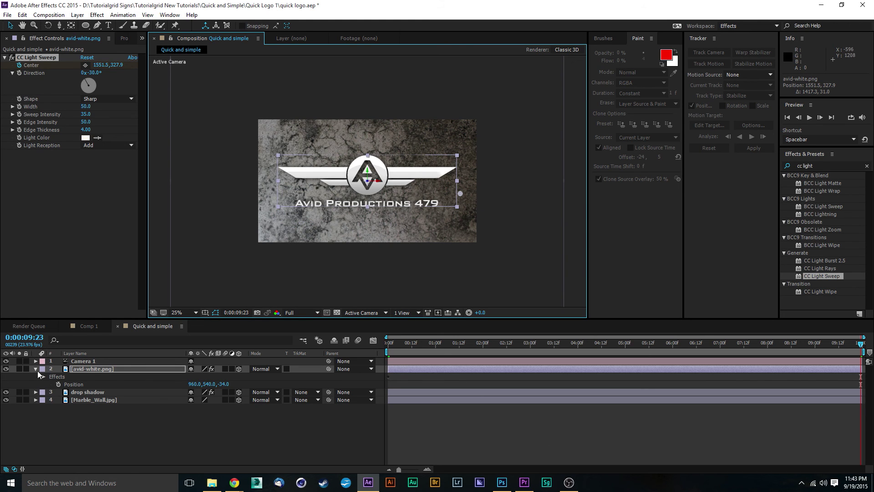
Reveal the CC Light Sweep's Center keyframes on the logo layer and apply Easy Ease to both.
double_click(36, 369)
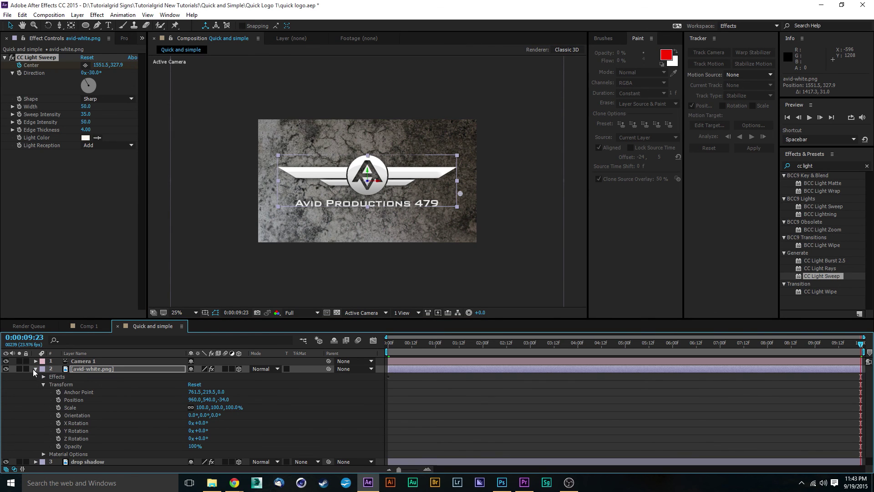
click(44, 377)
click(51, 385)
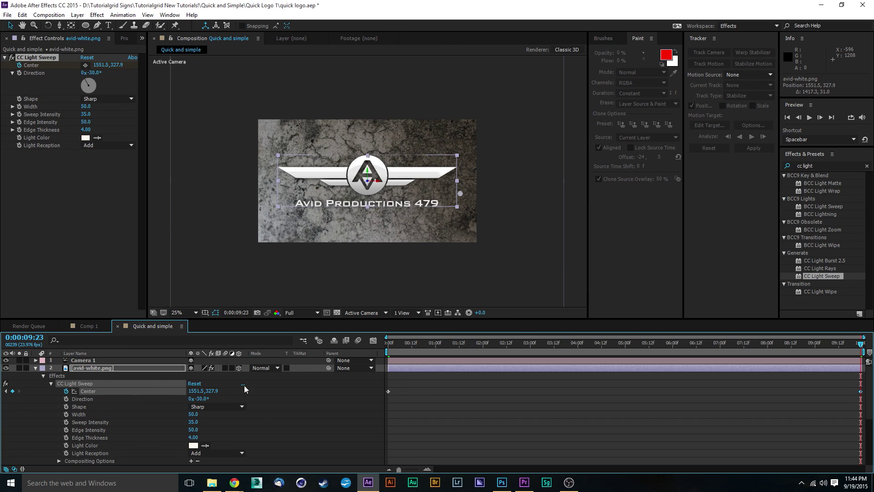
drag(407, 386, 379, 413)
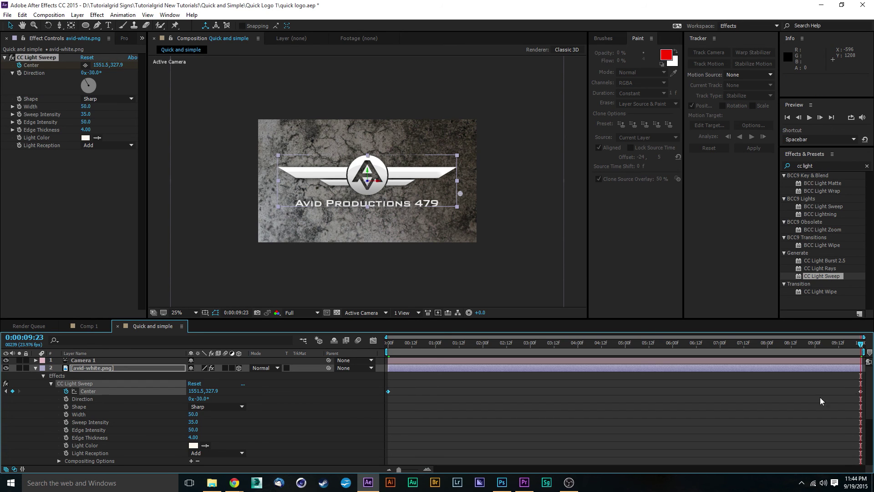
key(F9)
Scrub through and preview the animated light sweep across the logo.
click(401, 348)
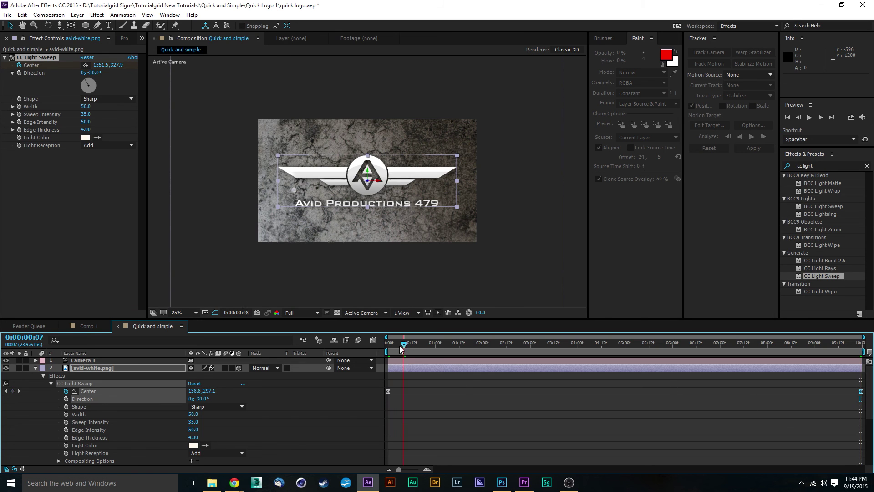
drag(400, 349, 445, 378)
key(space)
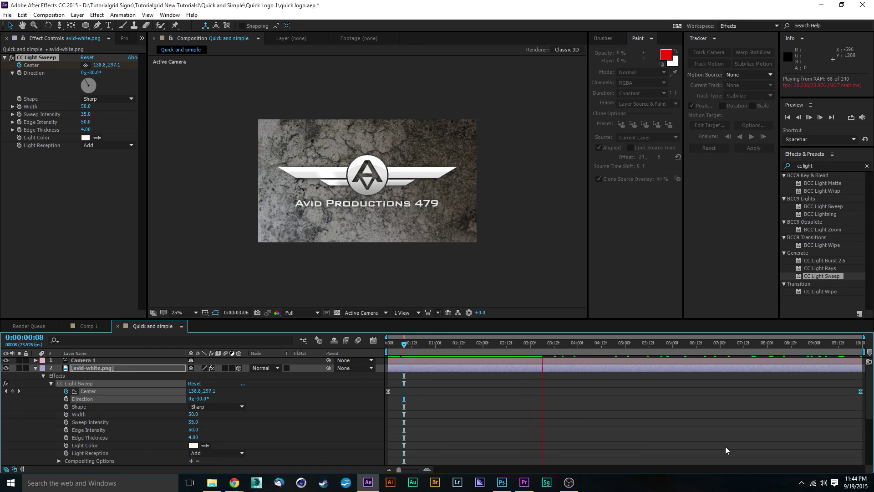
key(space)
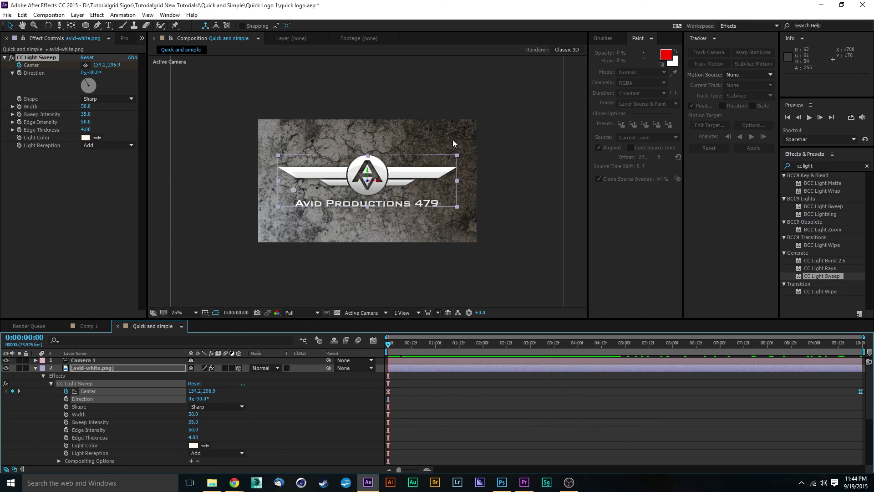
Collapse the logo layer and add Bokeh_Overlay_10.mov to the composition directly above it, below Camera 1.
click(36, 367)
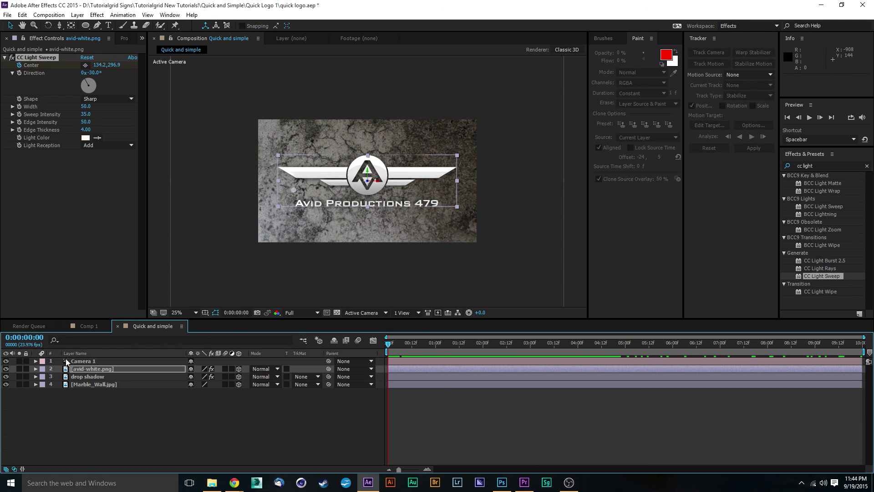
click(122, 40)
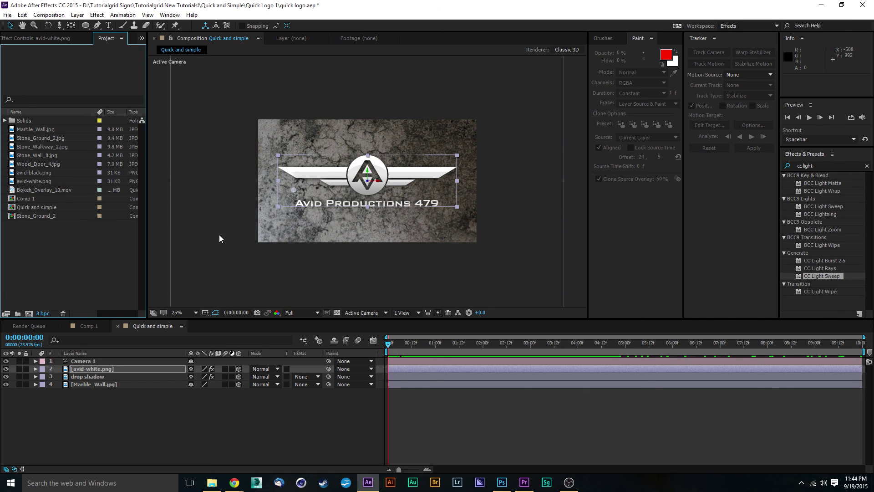
click(42, 191)
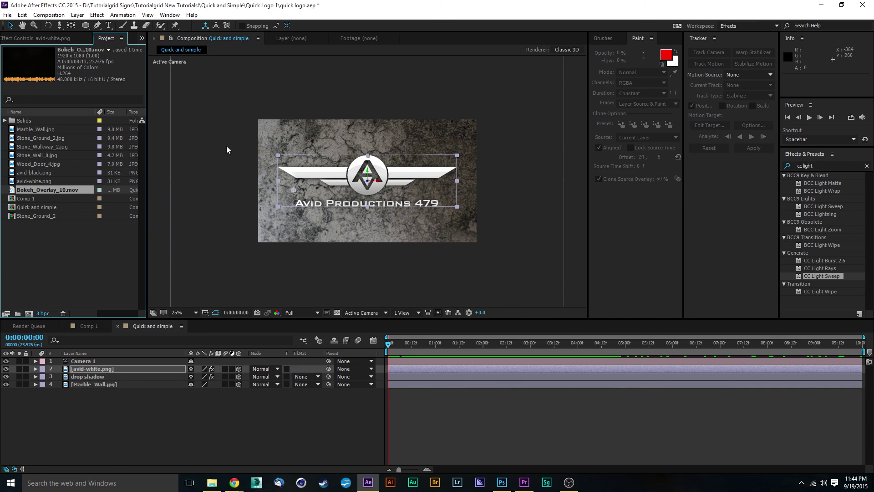
click(29, 199)
click(35, 191)
drag(13, 194, 171, 365)
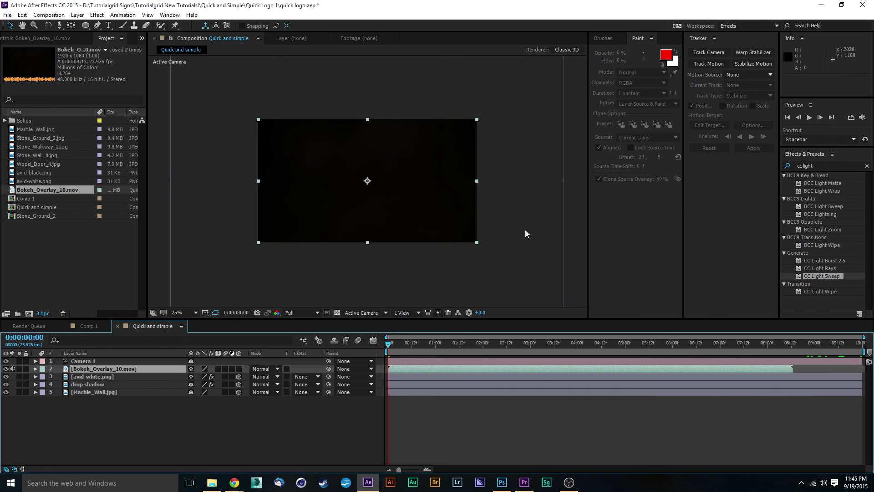
Shorten the work area so it ends with the Bokeh_Overlay_10.mov layer, at 0:00:08:12.
drag(423, 354, 389, 350)
drag(510, 351, 805, 369)
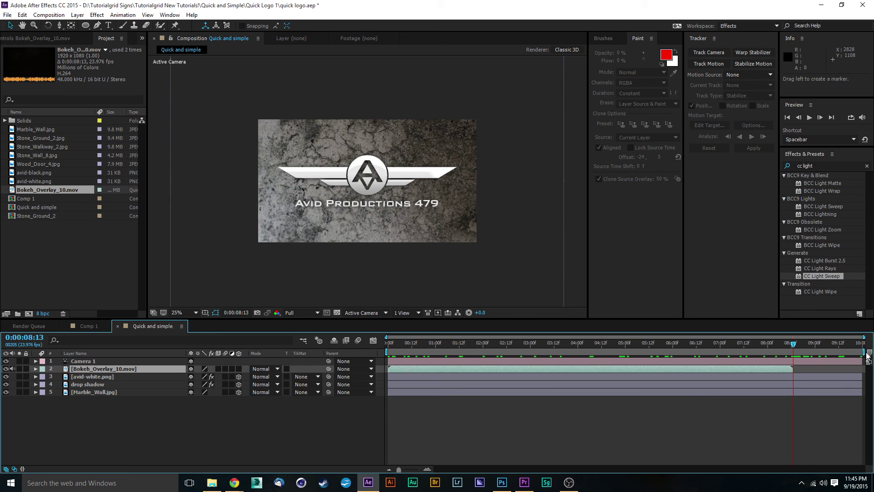
drag(862, 352, 795, 353)
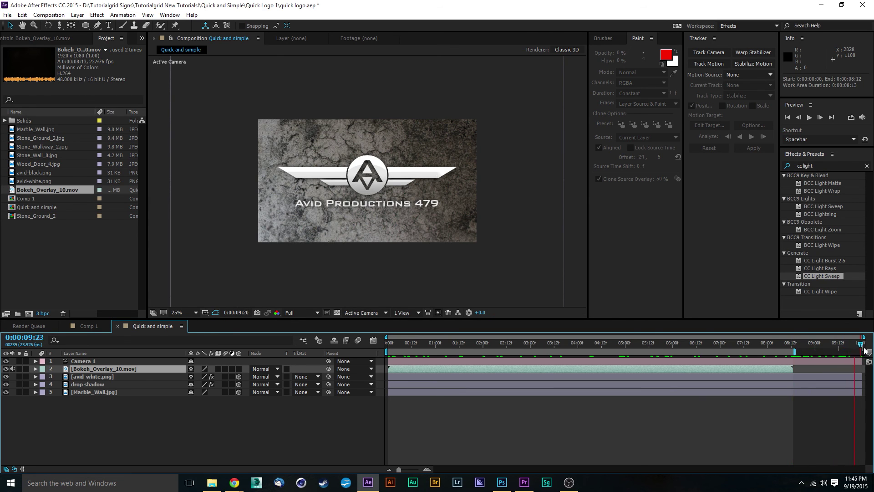
Try the Add blending mode on the Bokeh_Overlay_10.mov layer and check the result between 0:00:02:11 and 0:00:02:21.
drag(865, 349, 507, 361)
click(159, 444)
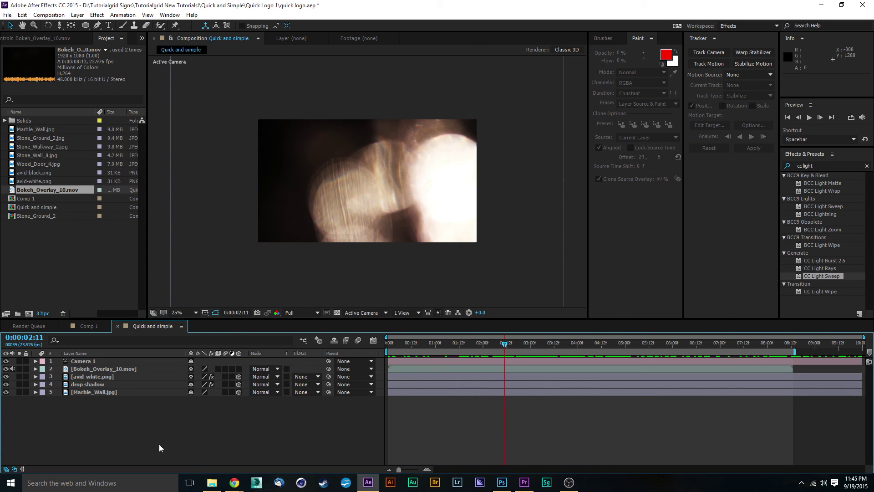
click(132, 367)
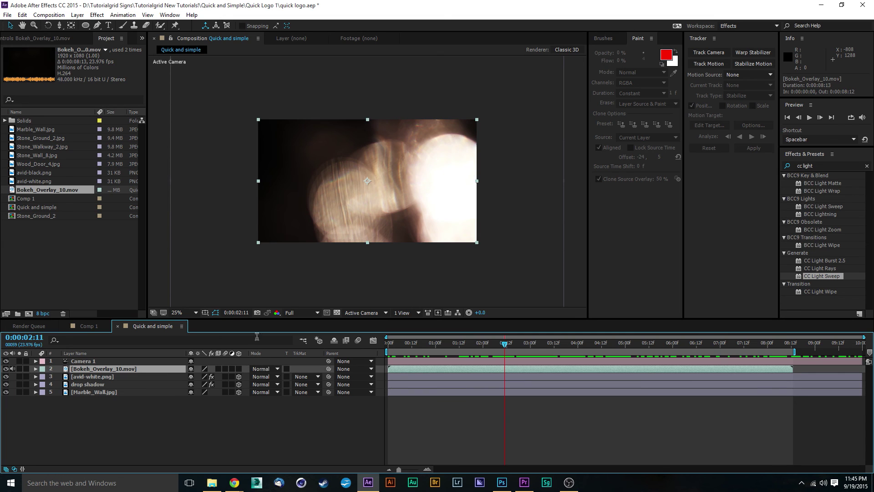
click(263, 370)
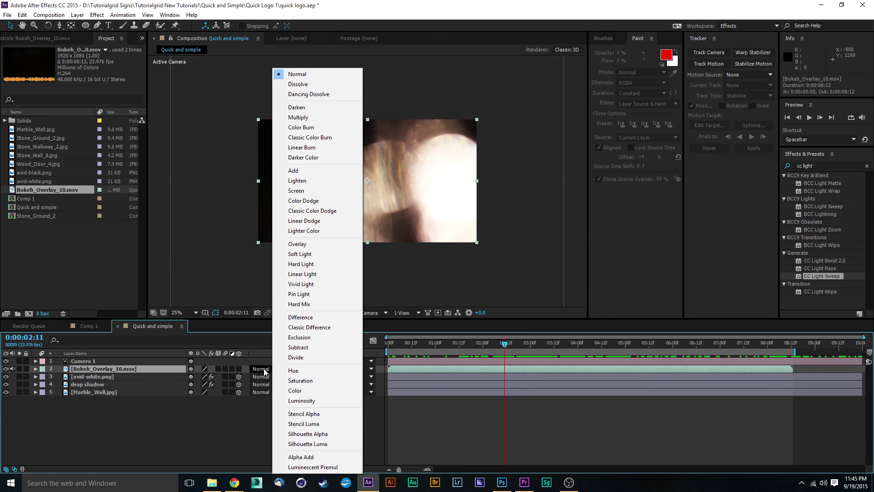
click(304, 171)
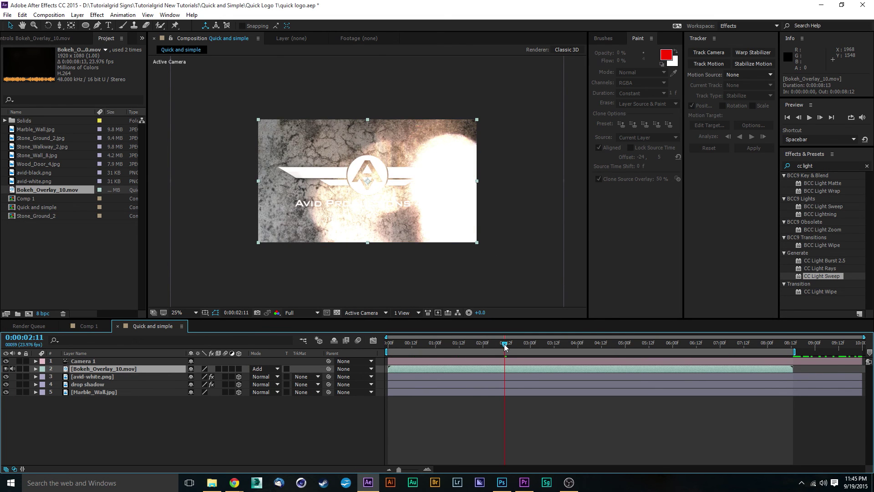
drag(505, 347, 525, 345)
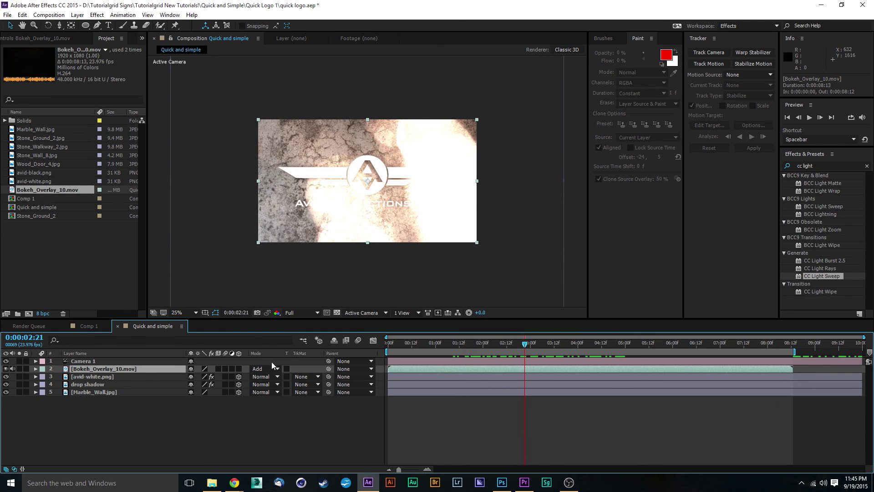
Set the Bokeh_Overlay_10.mov layer's blending mode to Color Dodge and preview the result over the logo.
click(274, 367)
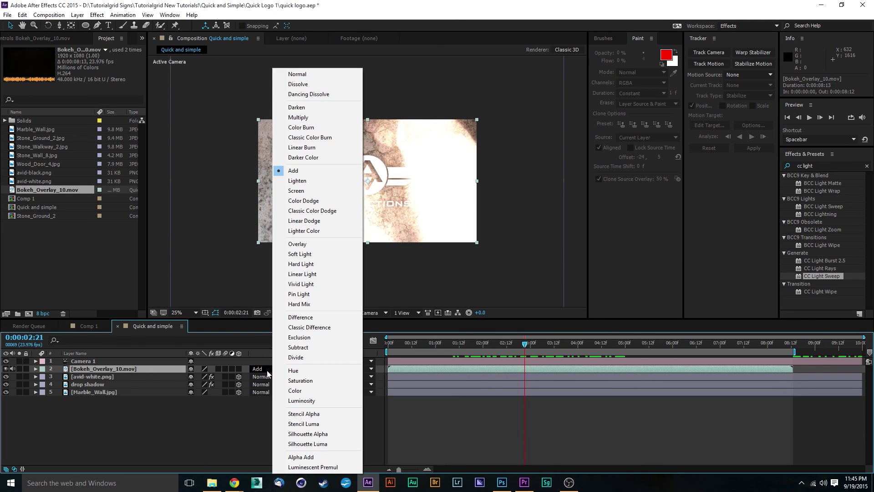
click(310, 201)
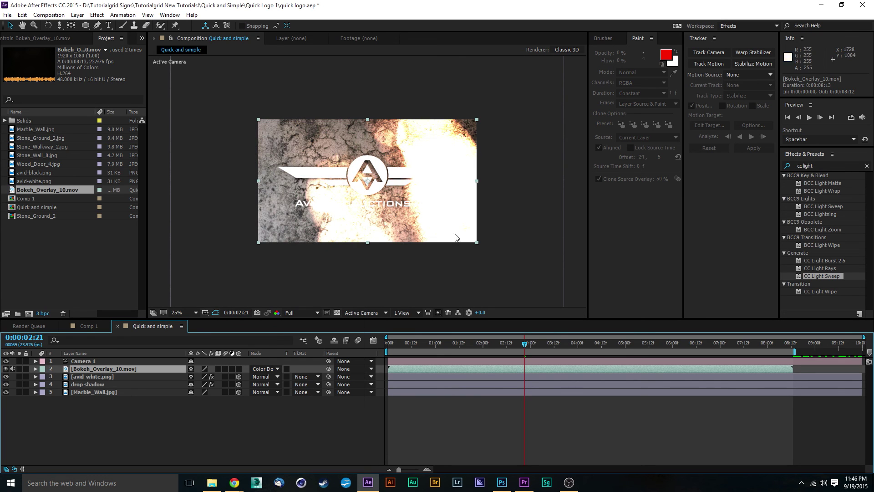
drag(525, 343, 625, 348)
key(space)
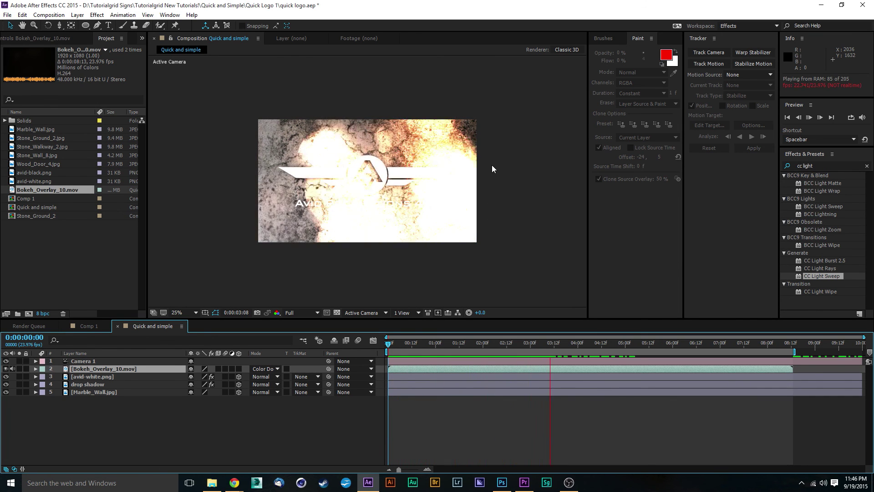
click(550, 340)
drag(550, 340, 442, 340)
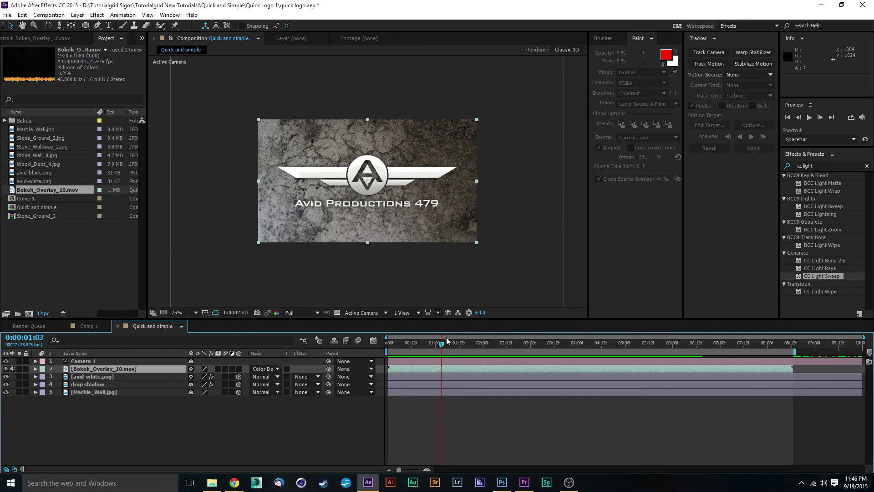
drag(669, 349, 208, 339)
At 0:00:08:13, keyframe Camera 1's Point of Interest, Position and Orientation, and pull the camera back to a Z position of about -1762.7.
drag(529, 350, 794, 354)
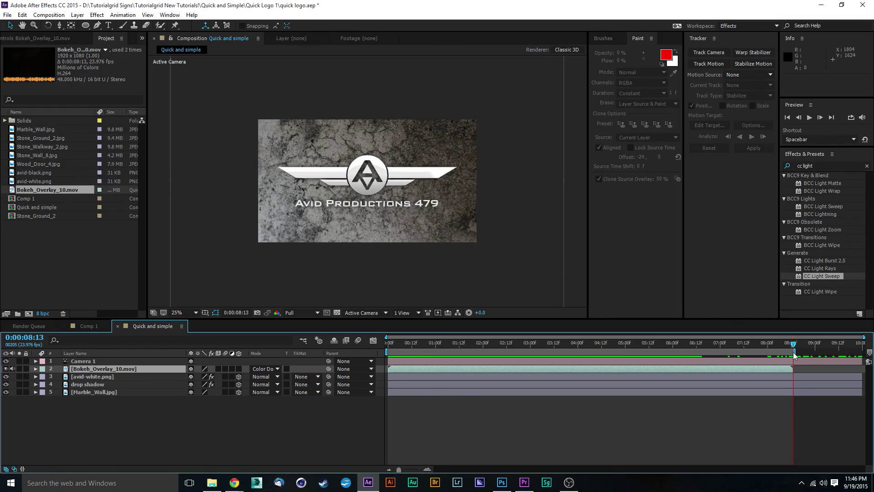
click(89, 361)
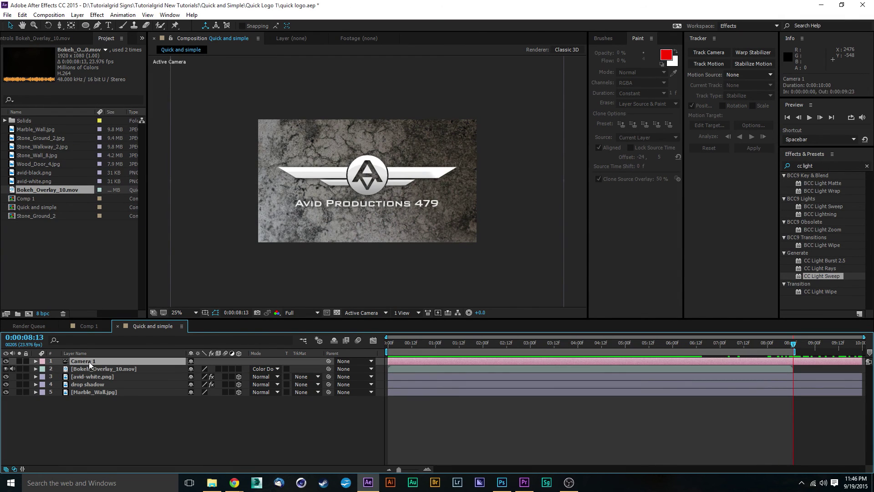
click(36, 362)
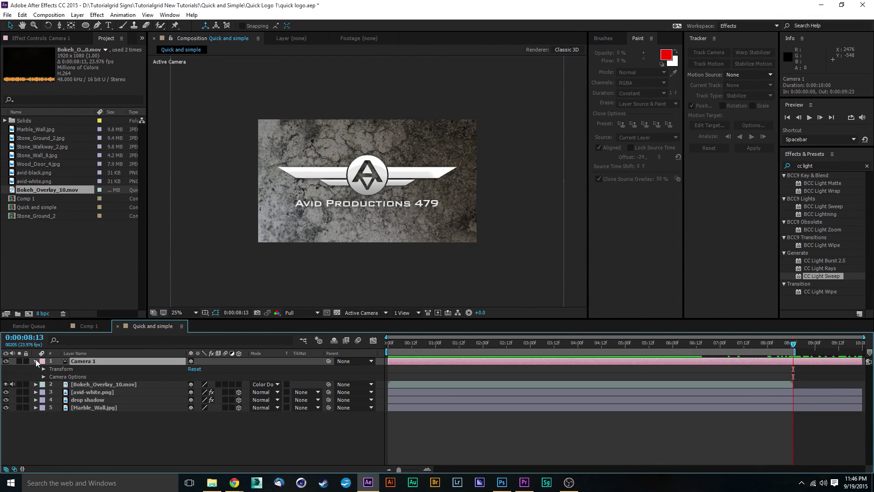
click(43, 369)
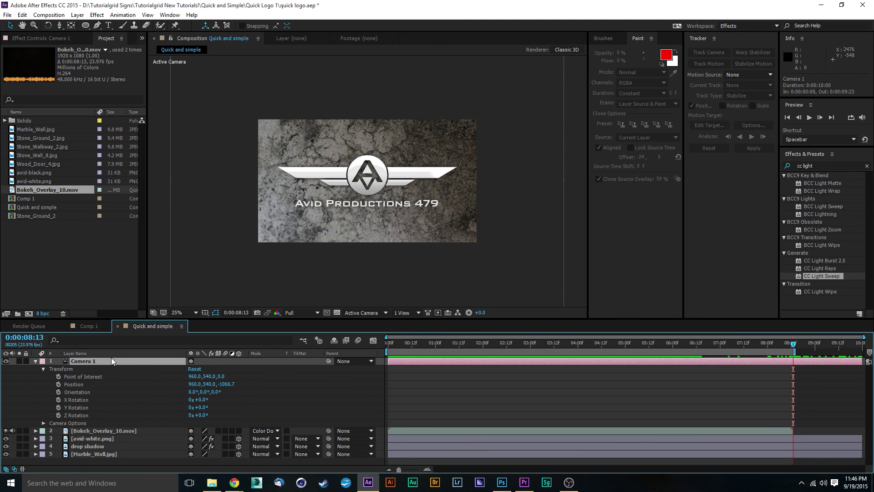
click(58, 376)
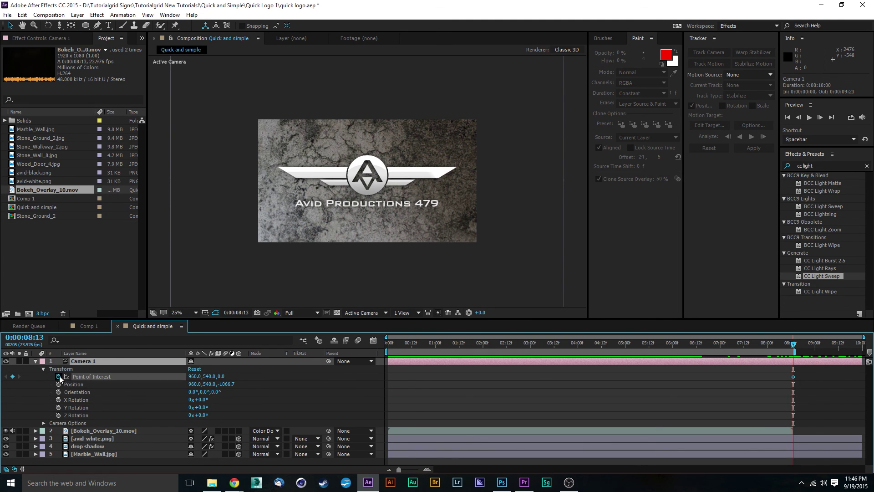
click(58, 385)
click(58, 392)
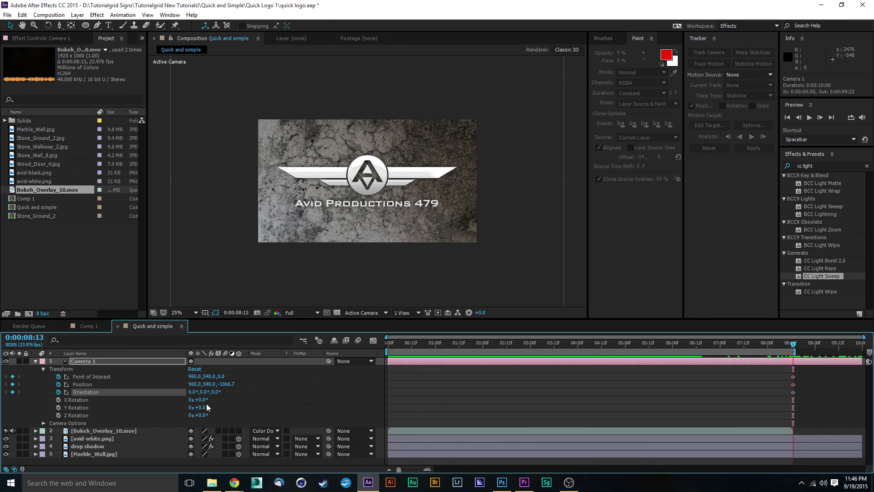
click(76, 415)
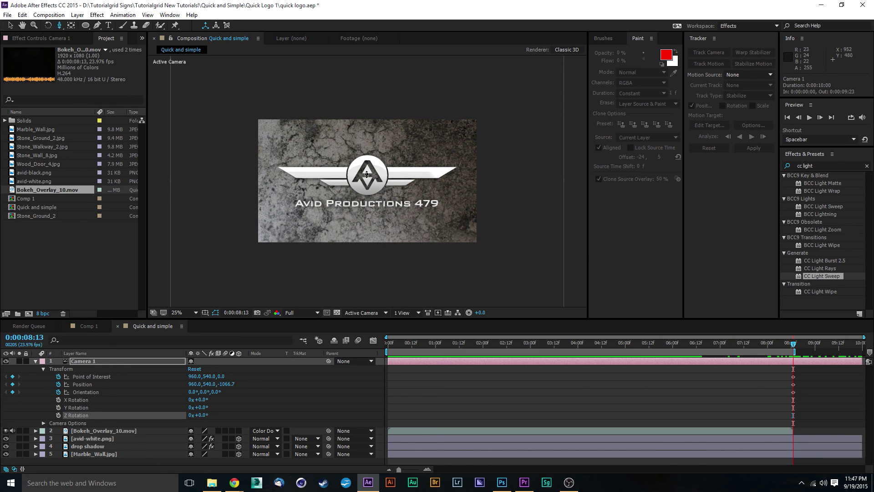
drag(366, 174, 369, 233)
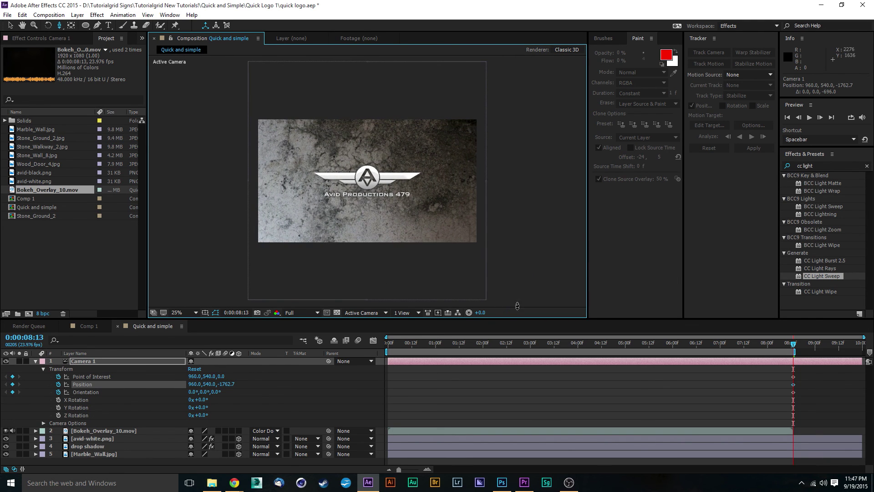
At 0:00:00:00, add Camera 1 keyframes for Point of Interest, Position and Orientation, and push the camera in to Z about -586.1.
drag(744, 351, 382, 361)
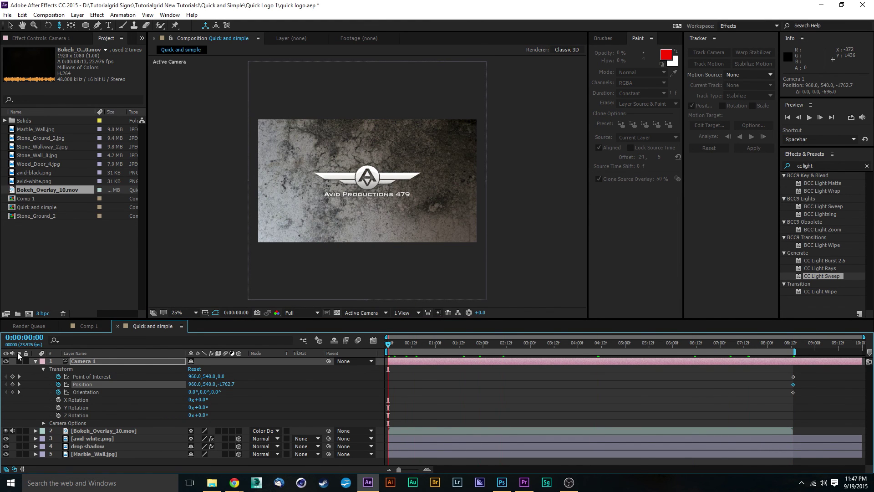
click(12, 383)
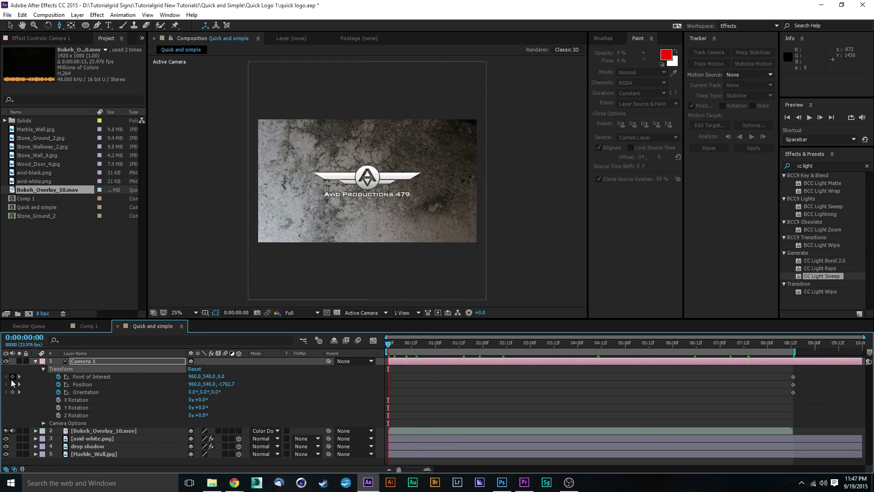
click(12, 384)
click(13, 376)
click(12, 392)
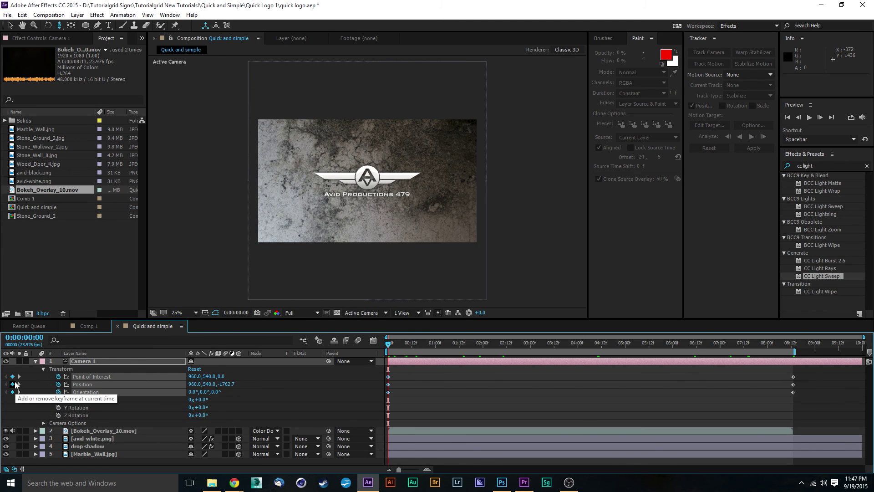
drag(371, 233, 377, 199)
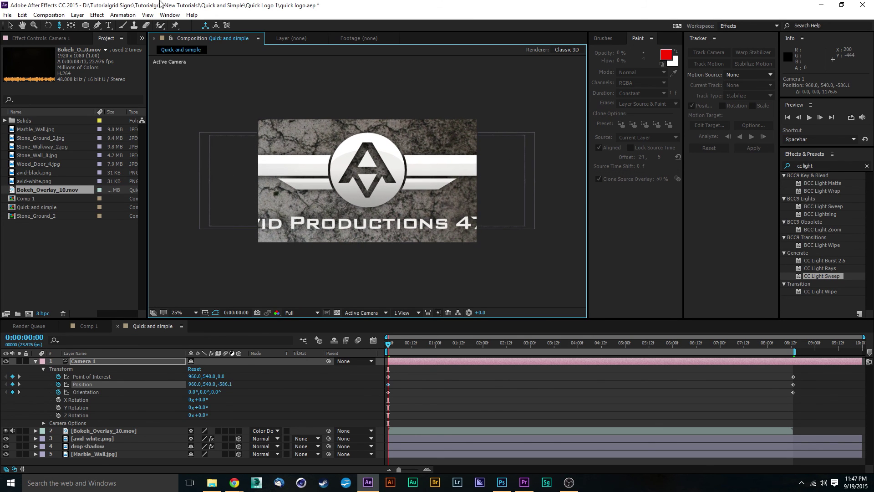
Use the Orbit Camera tool to angle the opening view, with Camera 1's position at about 773.9, 721.1, -525.4.
click(61, 29)
click(105, 35)
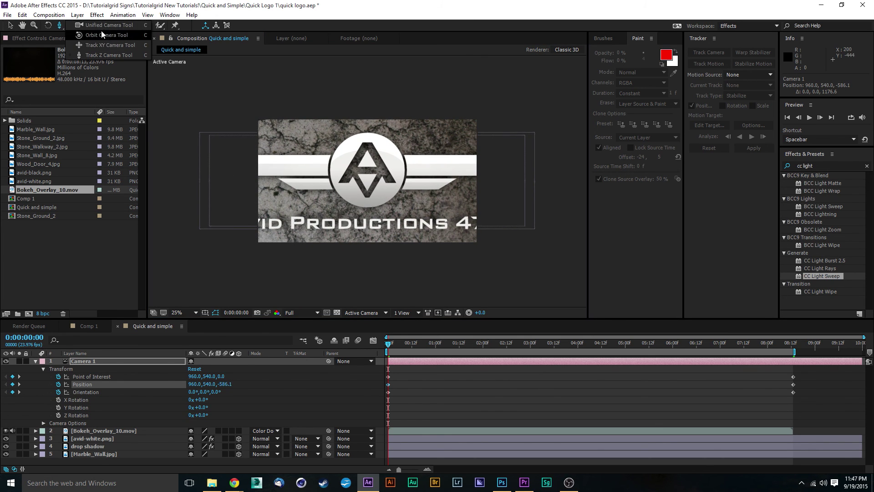
drag(371, 198, 393, 182)
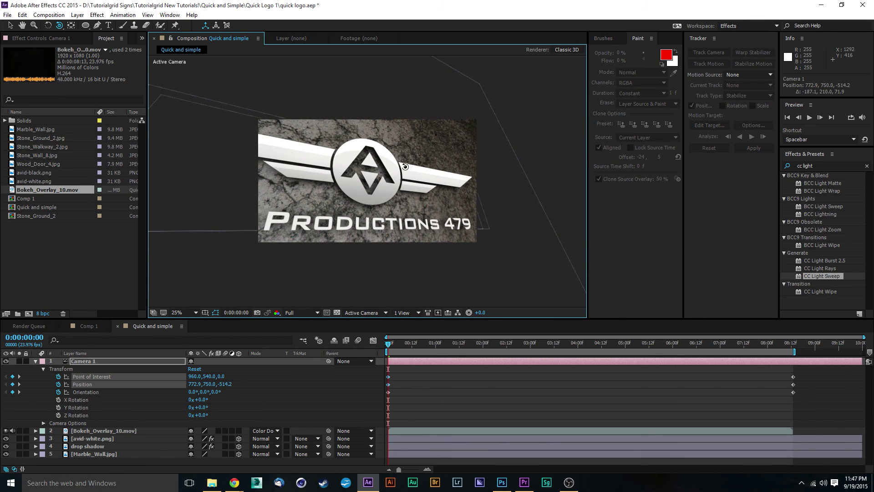
key(period)
drag(408, 179, 406, 181)
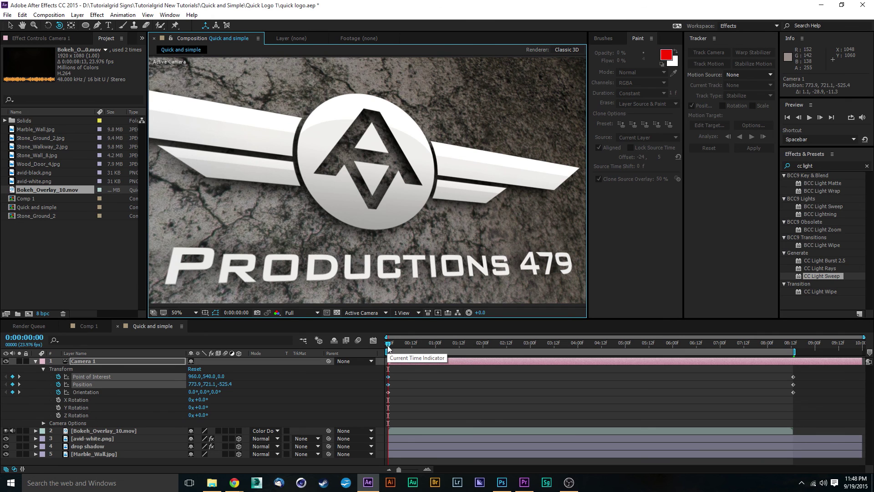
Scrub through the composition to check the camera move, and return to 0:00:00:00.
drag(388, 343, 778, 353)
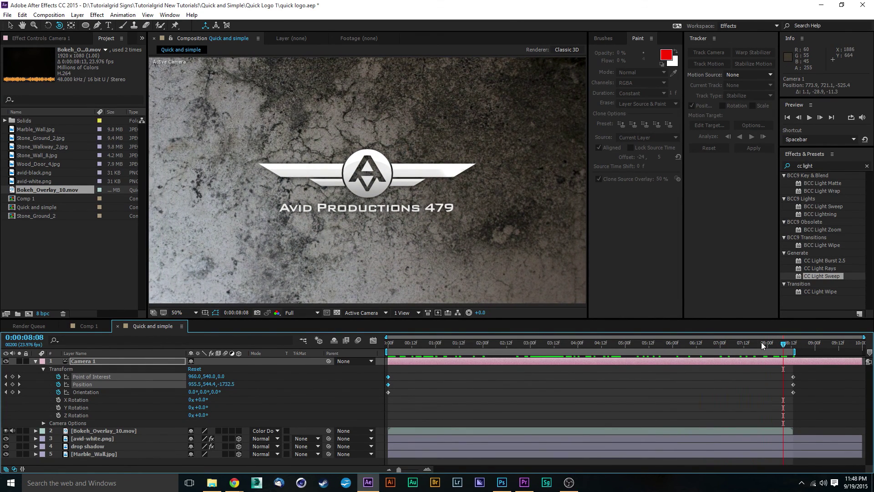
drag(764, 345, 379, 352)
key(comma)
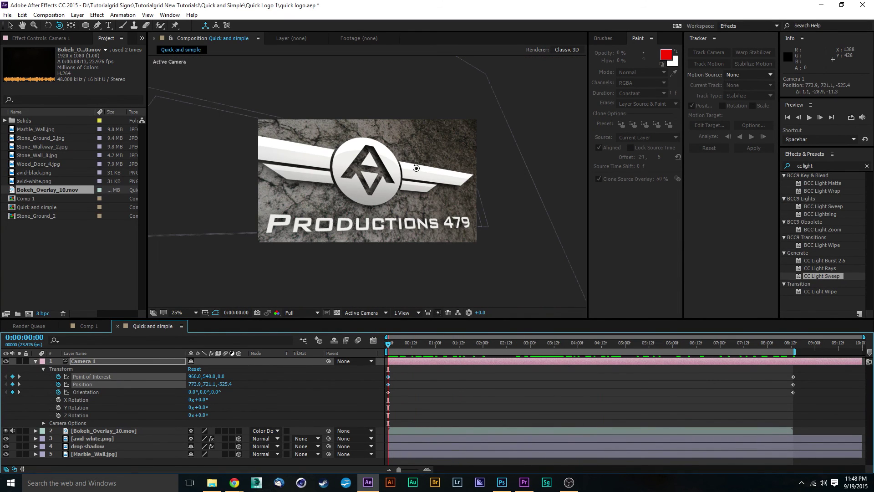
Add a new adjustment layer directly above the avid-white.png layer.
click(105, 438)
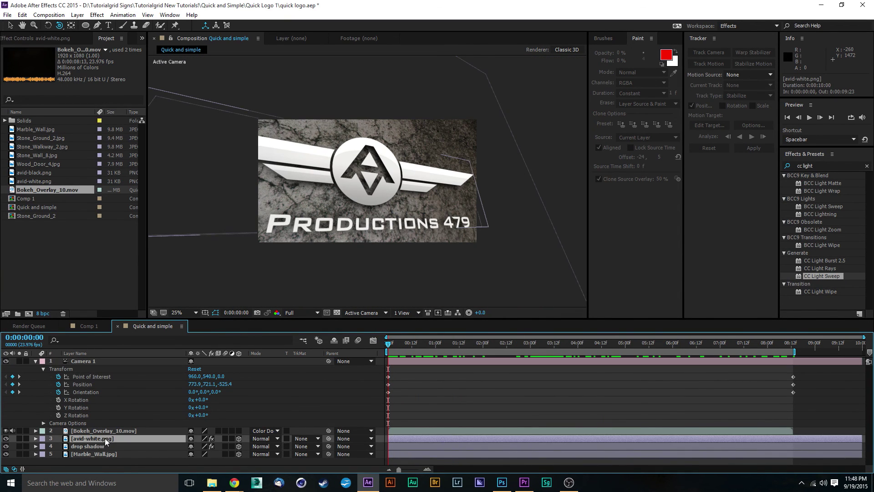
click(78, 15)
mouse_move(86, 28)
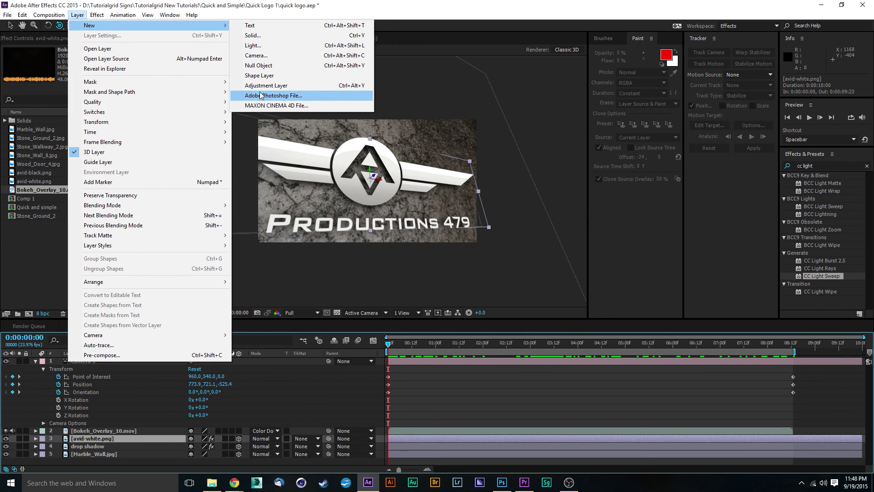
click(248, 85)
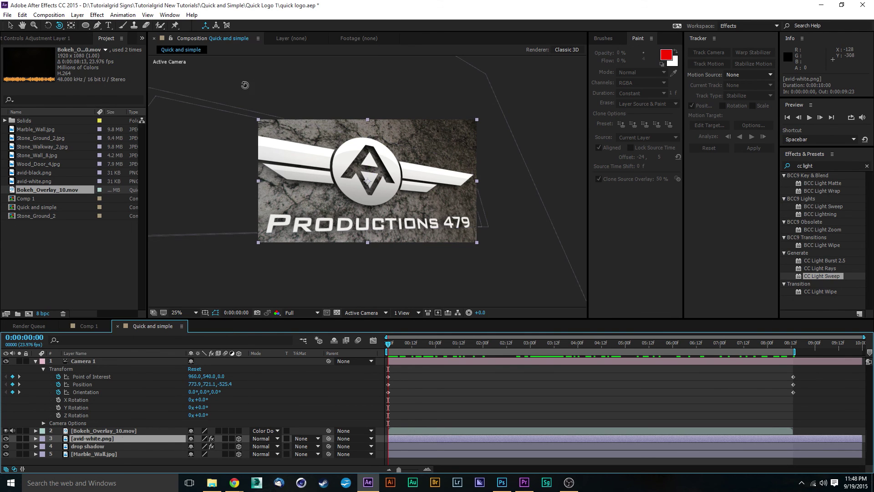
Find the Curves effect with the search term "curves" and apply it to Adjustment Layer 1.
click(822, 165)
text(u)
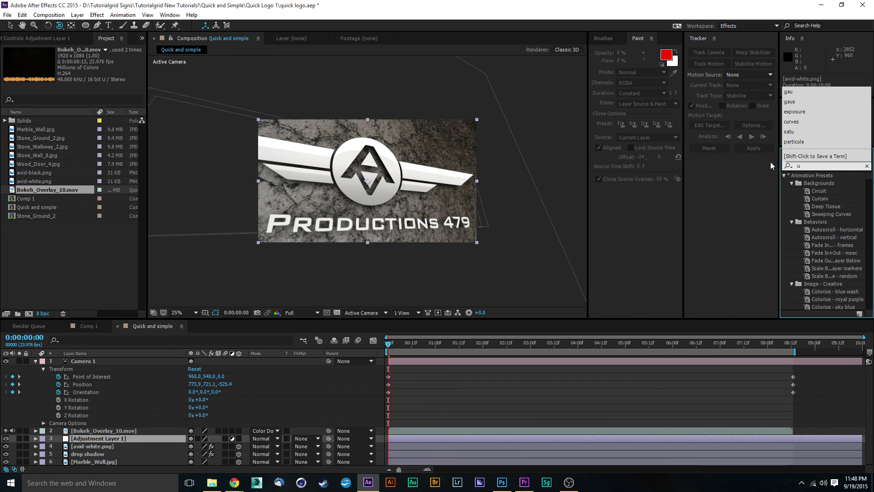
key(BackSpace)
text(curves)
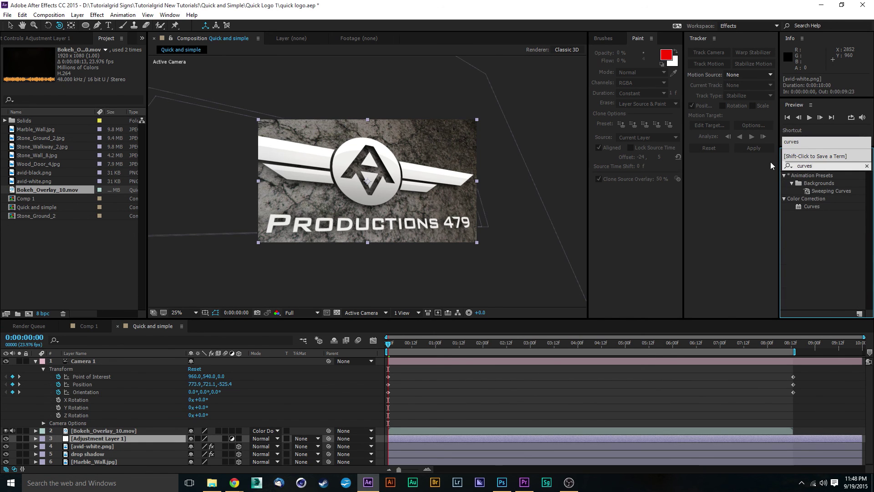
drag(808, 206, 141, 438)
Lower the RGB curve's midtones in the Curves effect, adjust the Blue and Red channel curves, and preview the animation.
drag(79, 151, 88, 149)
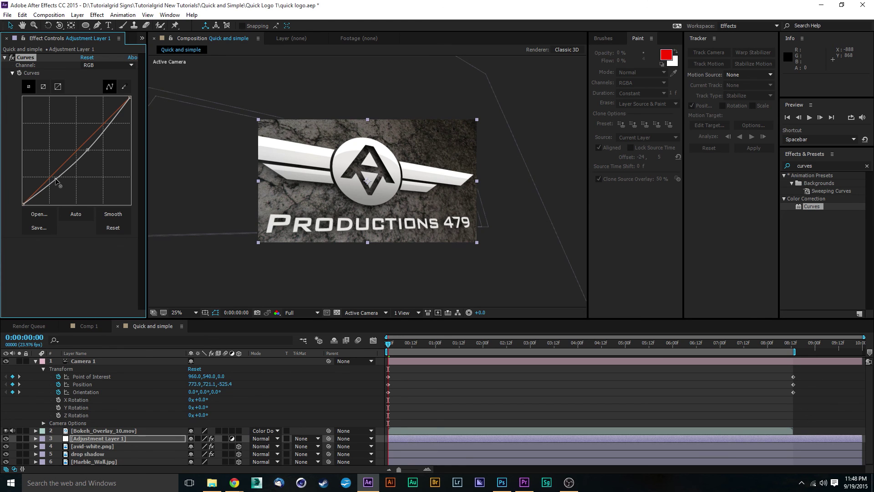
click(100, 65)
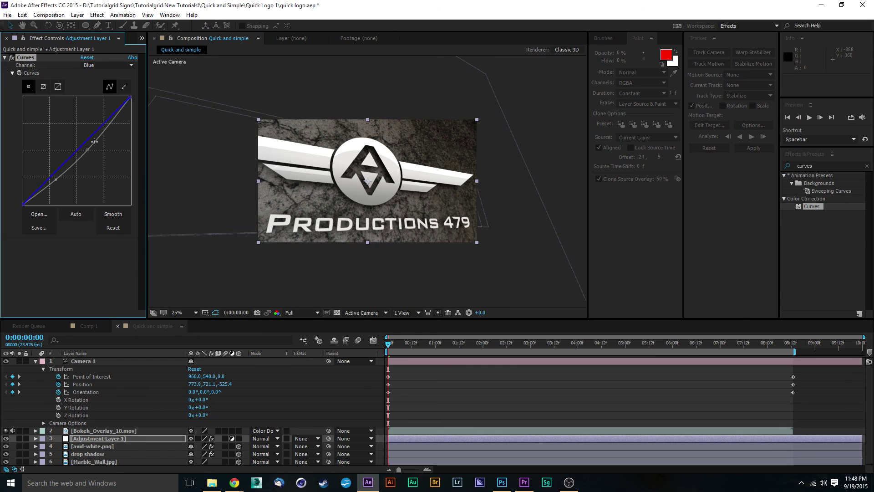
click(79, 151)
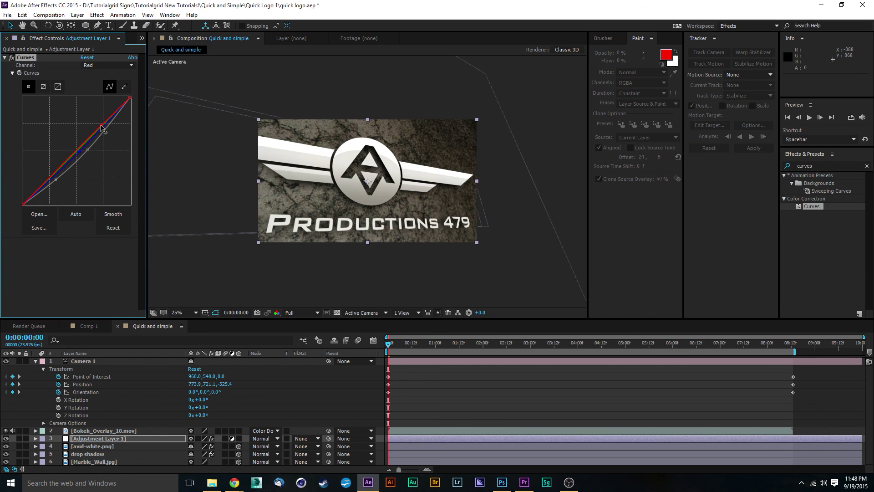
drag(101, 128, 102, 123)
key(space)
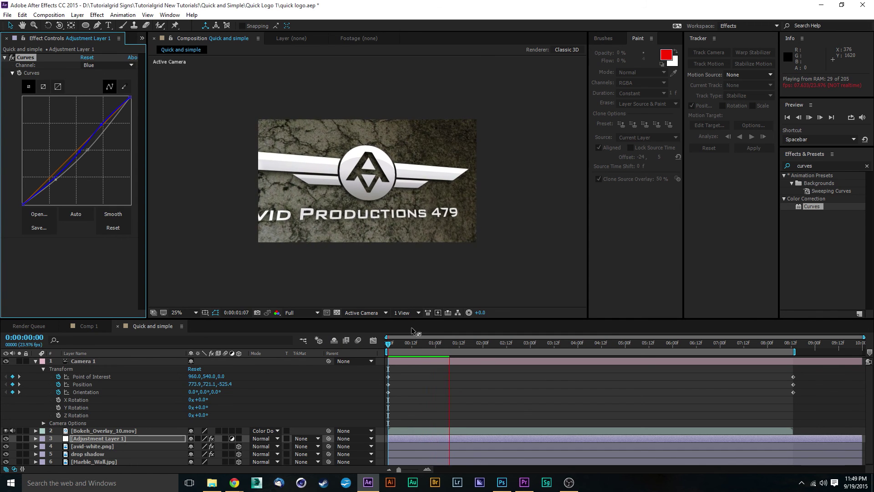
Switch the Curves effect on Adjustment Layer 1 back to the RGB channel, raise its highlights slightly, and scrub the composition to check.
click(108, 65)
click(100, 72)
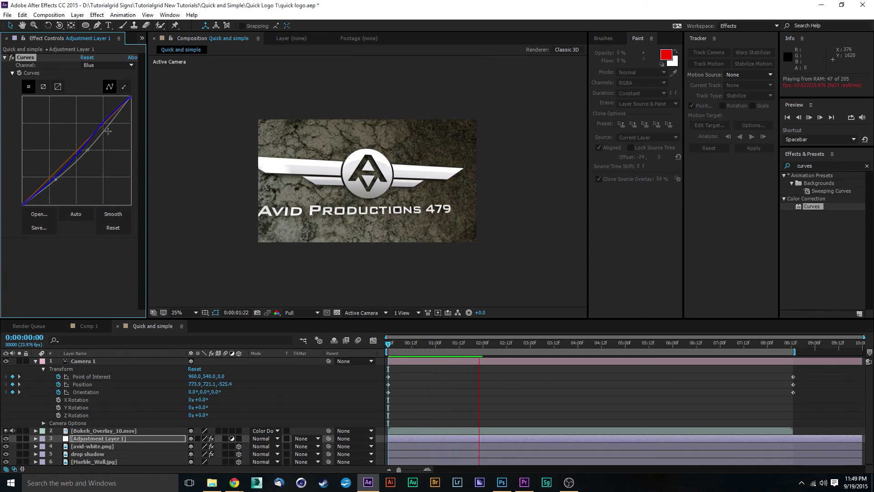
click(522, 347)
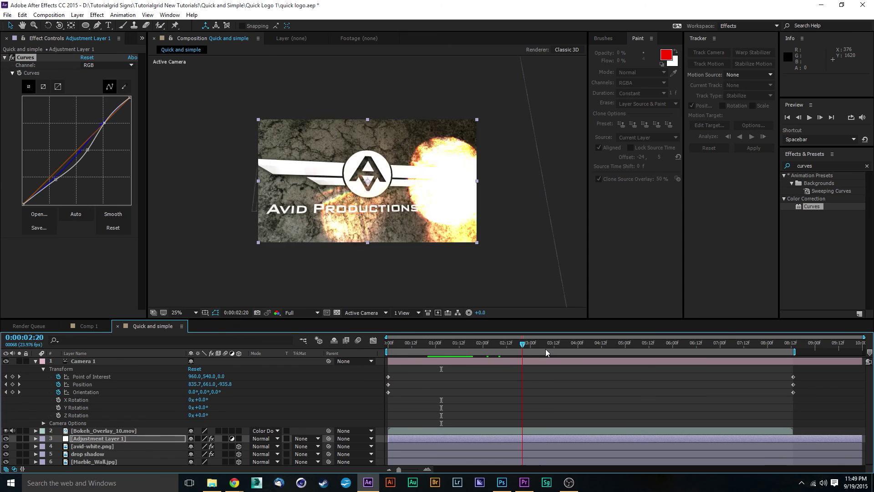
drag(545, 349, 411, 353)
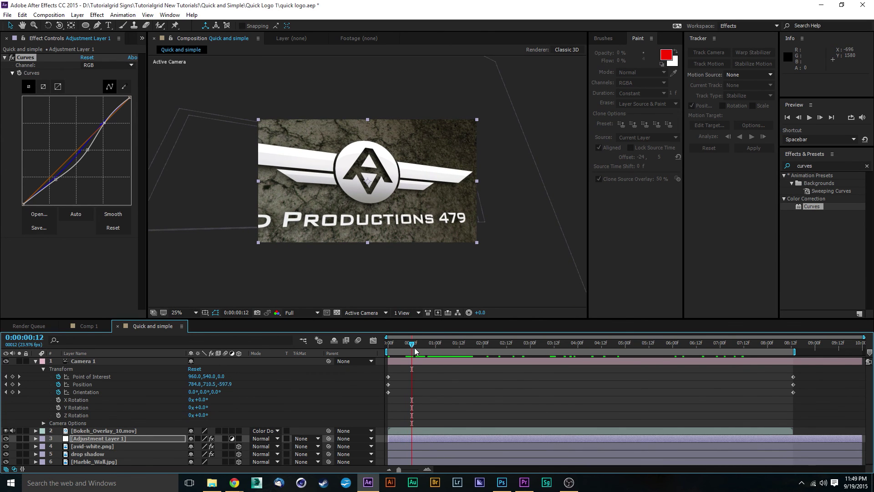
drag(414, 351, 401, 353)
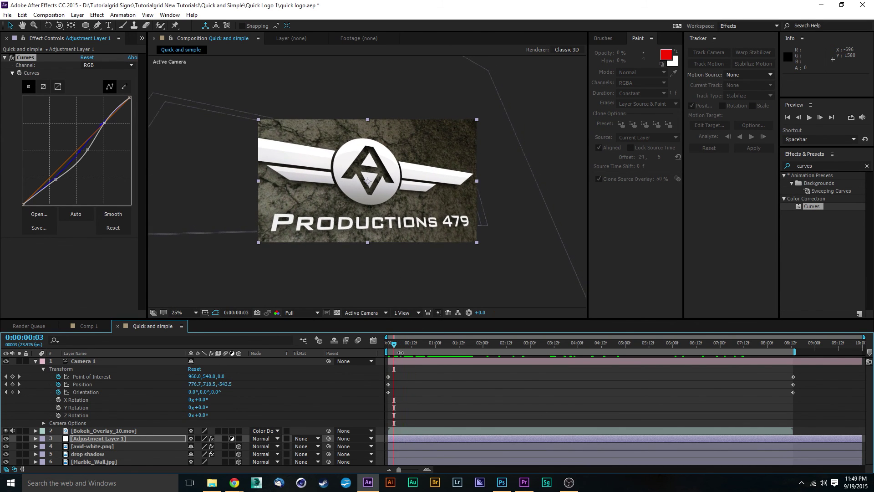
Turn on Depth of Field in Camera 1's camera options and set the Aperture to 100 pixels.
key(period)
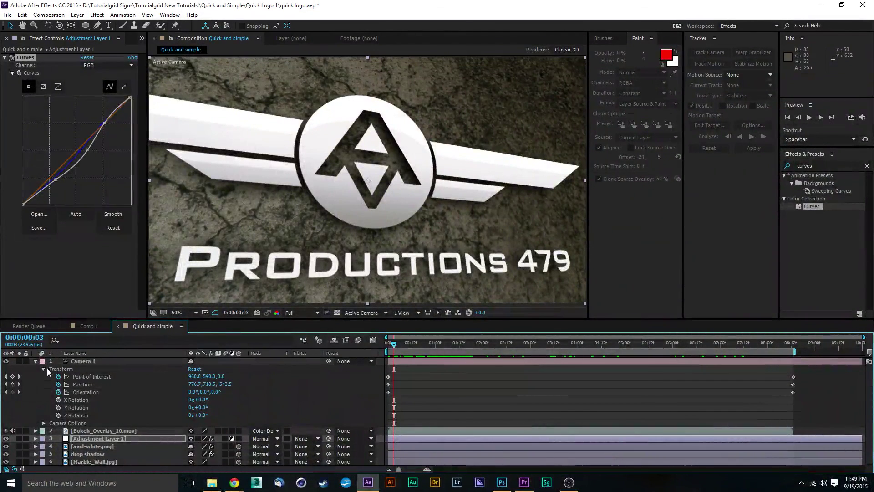
click(43, 369)
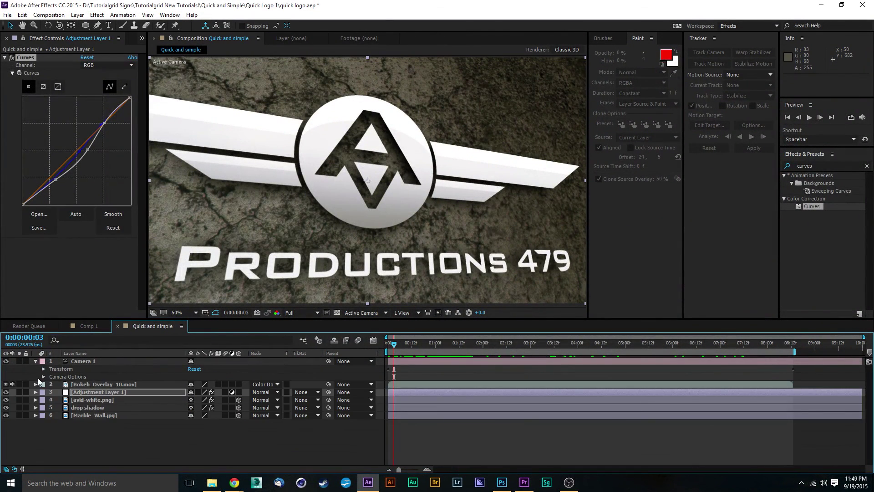
click(43, 376)
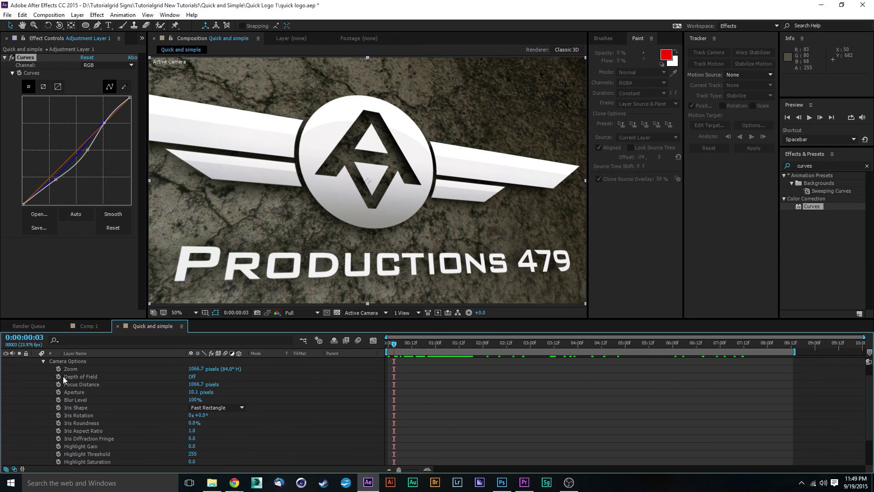
click(194, 376)
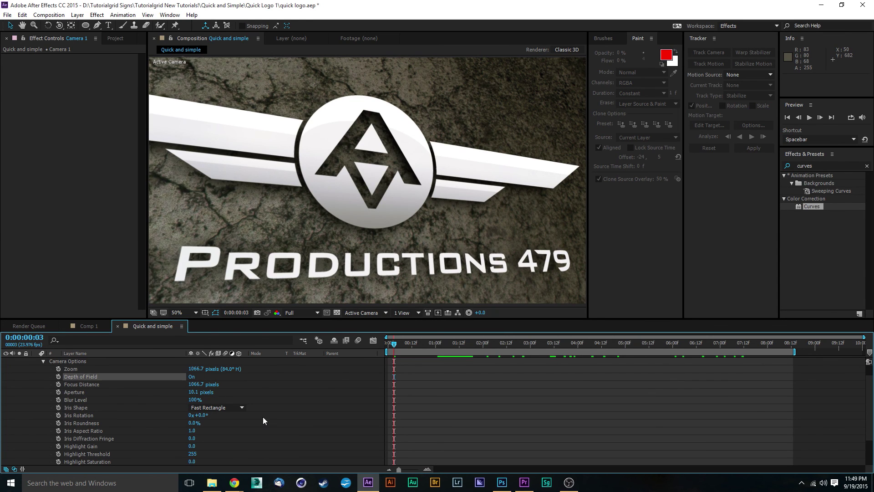
click(192, 392)
key(Return)
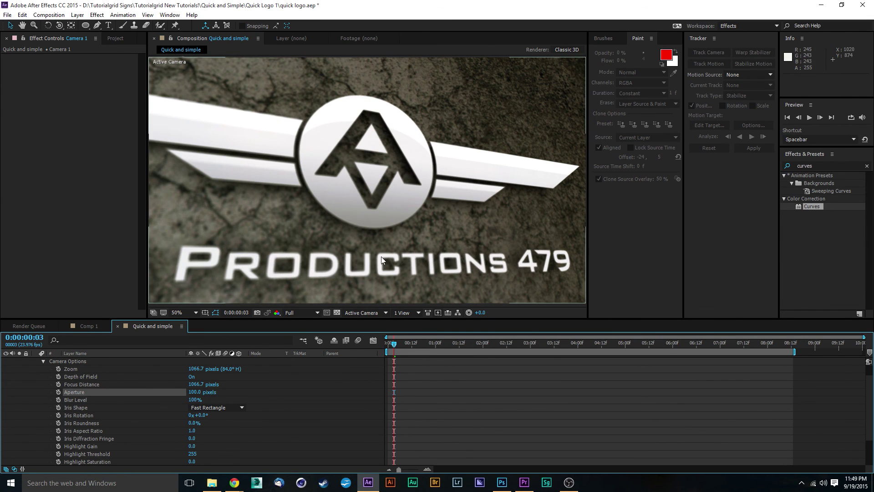
Set Camera 1's Blur Level to 186% and its Iris Shape to Octagon.
drag(196, 400, 228, 391)
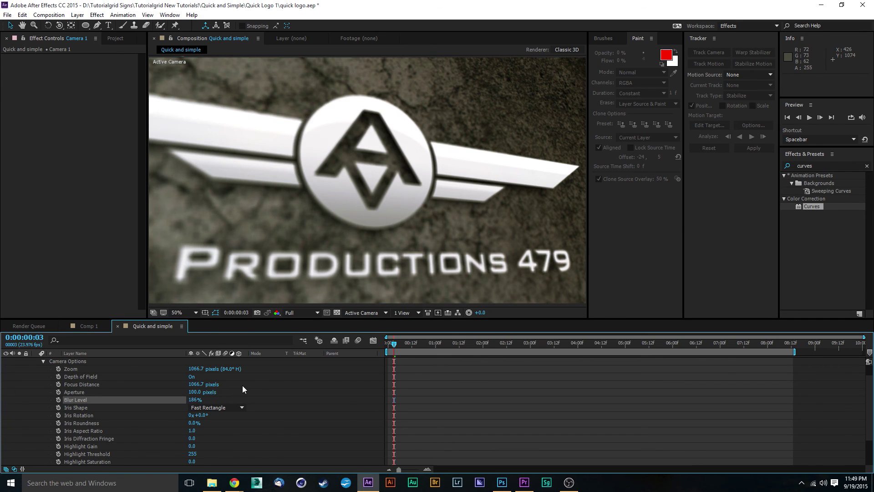
click(233, 407)
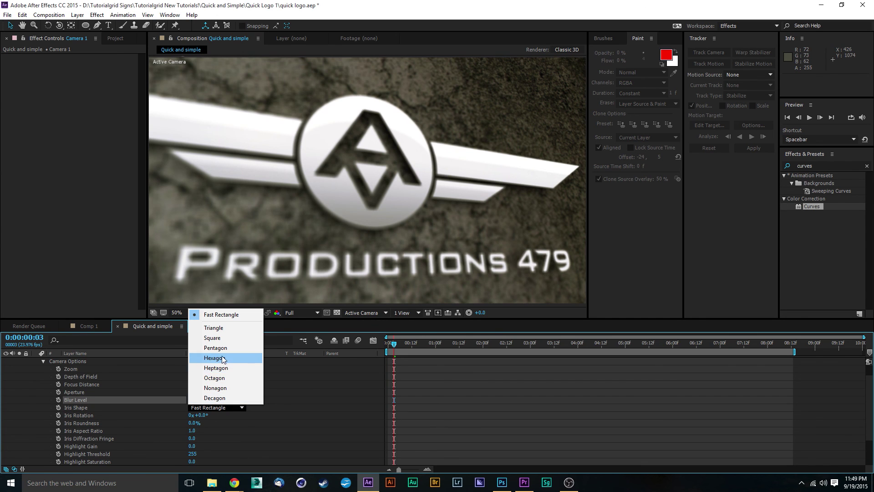
click(220, 379)
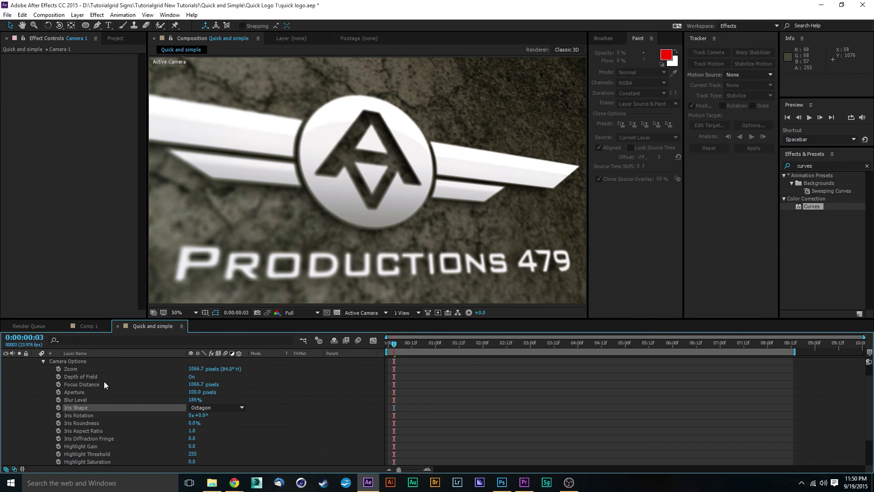
Set Camera 1's Focus Distance to 509.7 pixels and keyframe it at 0:00:00:00.
drag(195, 386, 95, 385)
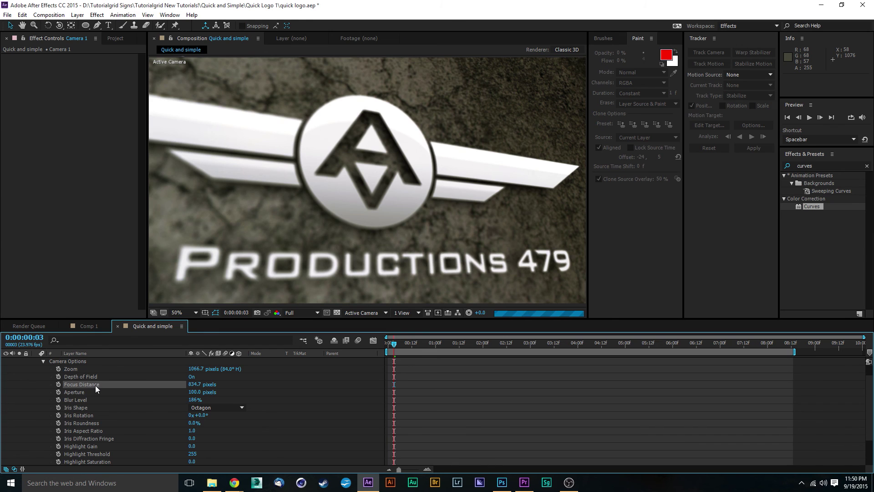
drag(194, 385, 92, 397)
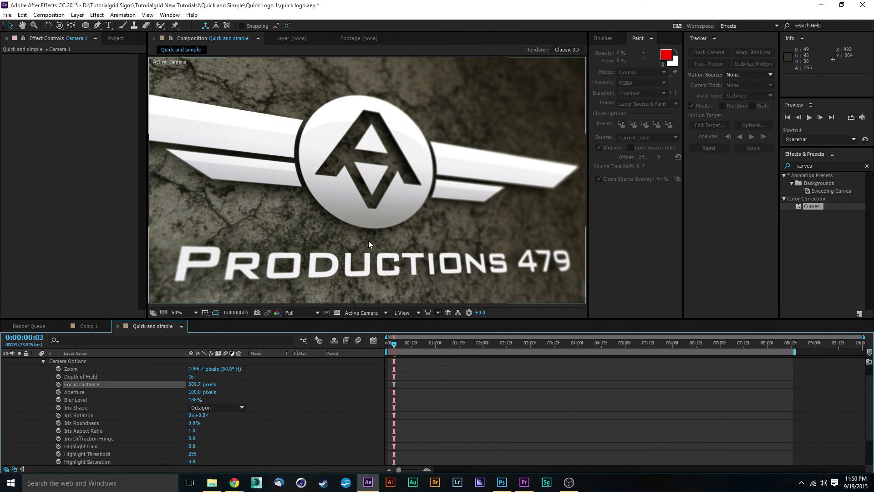
click(58, 384)
drag(394, 386, 388, 388)
key(Home)
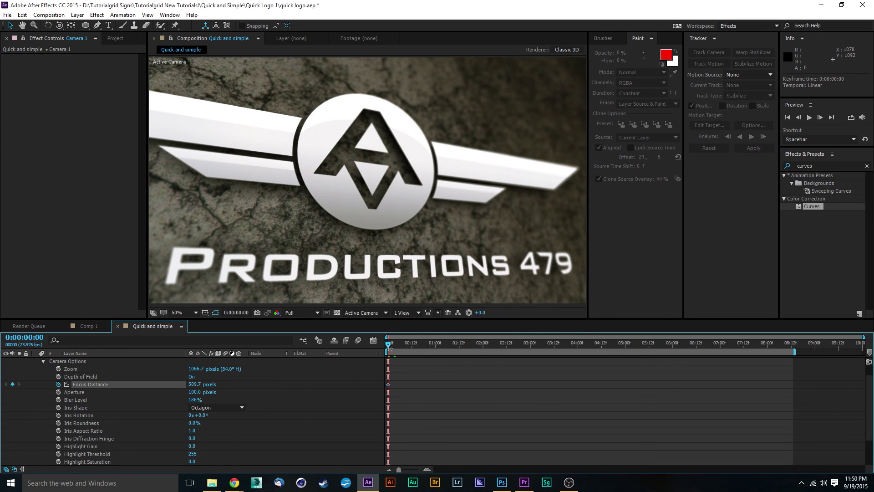
Keyframe Camera 1's Focus Distance at about 1535 pixels at 0:00:08:13, then scrub through the focus change and return to 0:00:00:00.
drag(406, 349, 793, 360)
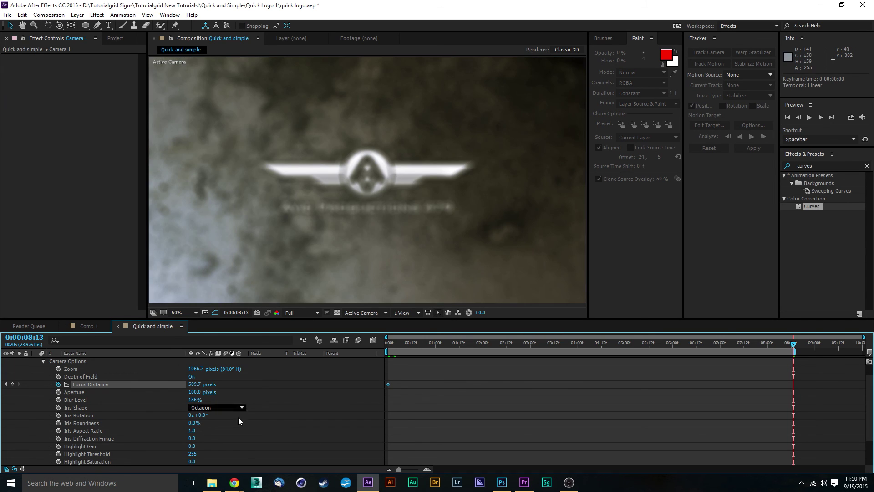
drag(192, 388, 420, 379)
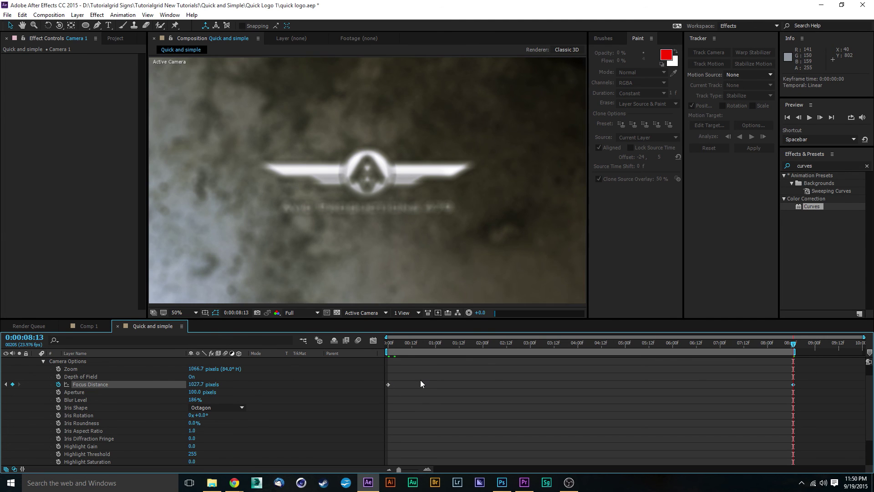
drag(198, 384, 244, 385)
scroll(380, 205, up, 4)
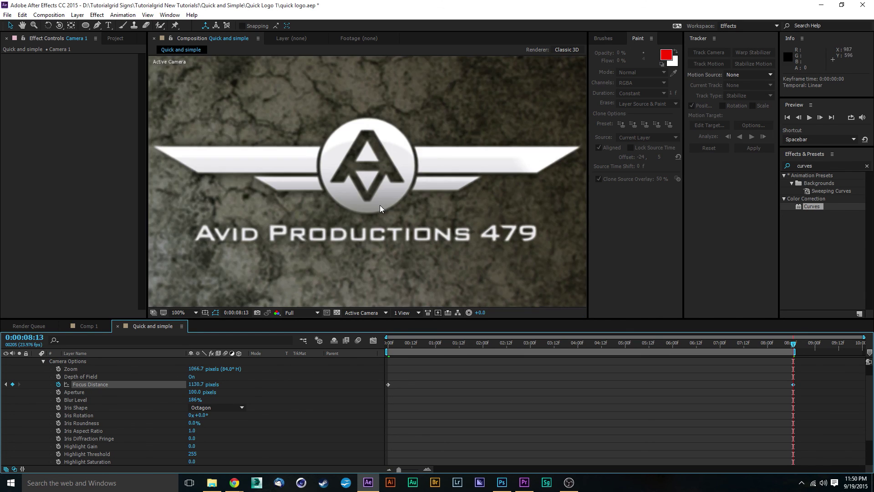
drag(208, 382, 237, 383)
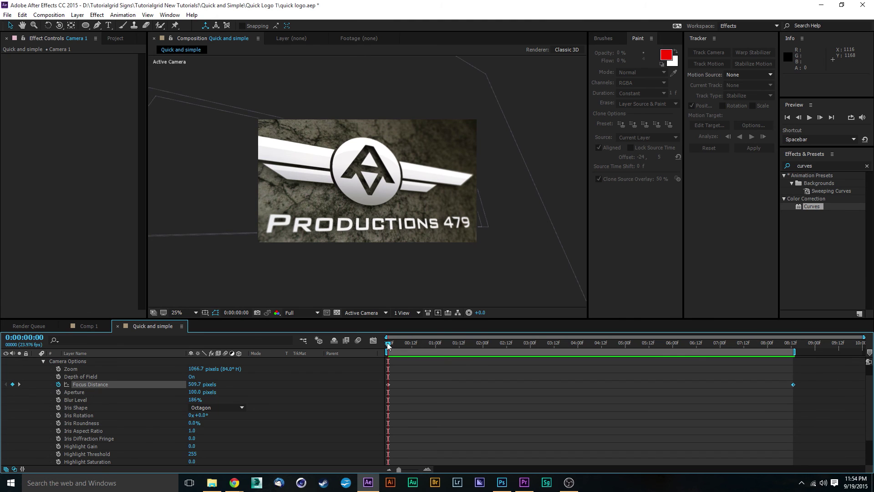
drag(389, 346, 792, 354)
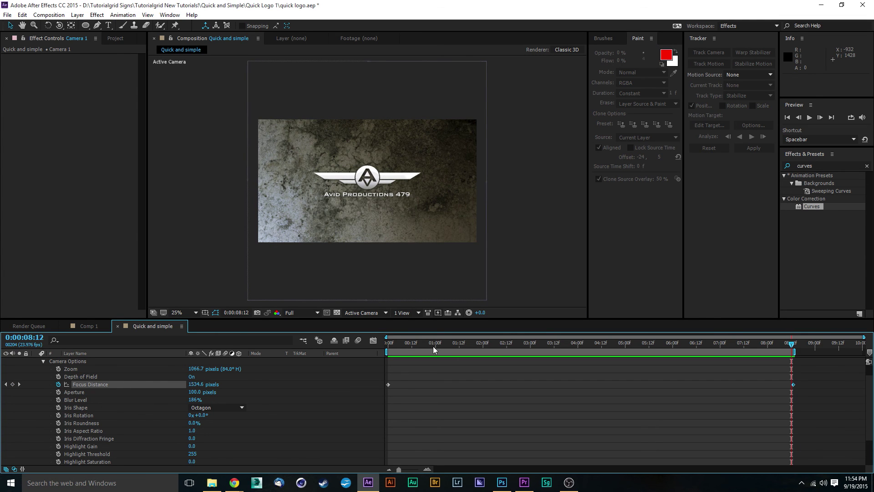
drag(433, 346, 389, 381)
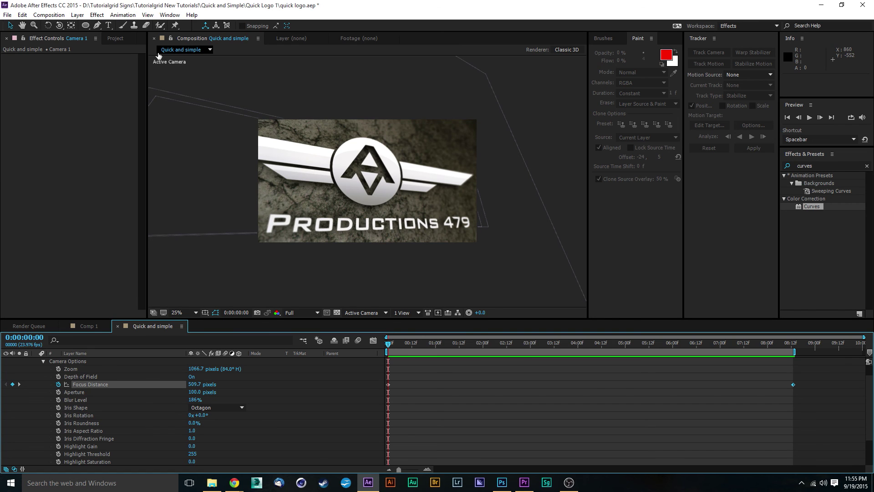
Add a second adjustment layer and place it directly below the Bokeh_Overlay_10.mov layer.
click(78, 15)
mouse_move(86, 26)
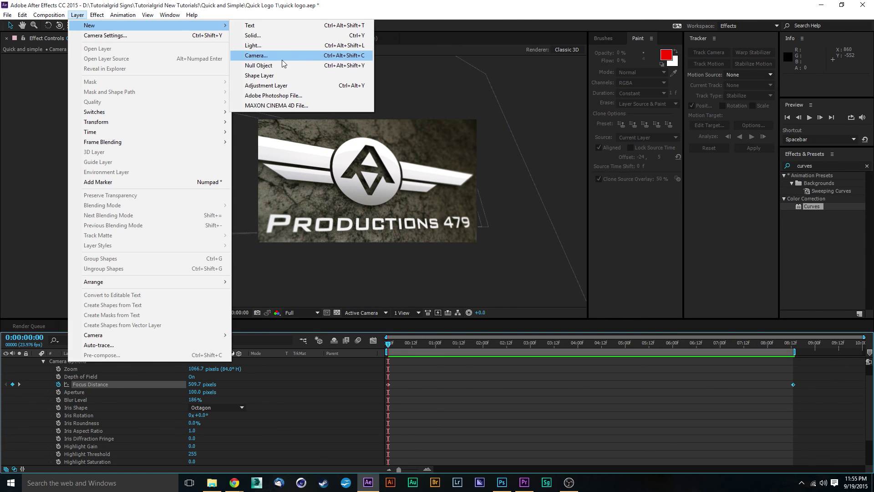
click(287, 86)
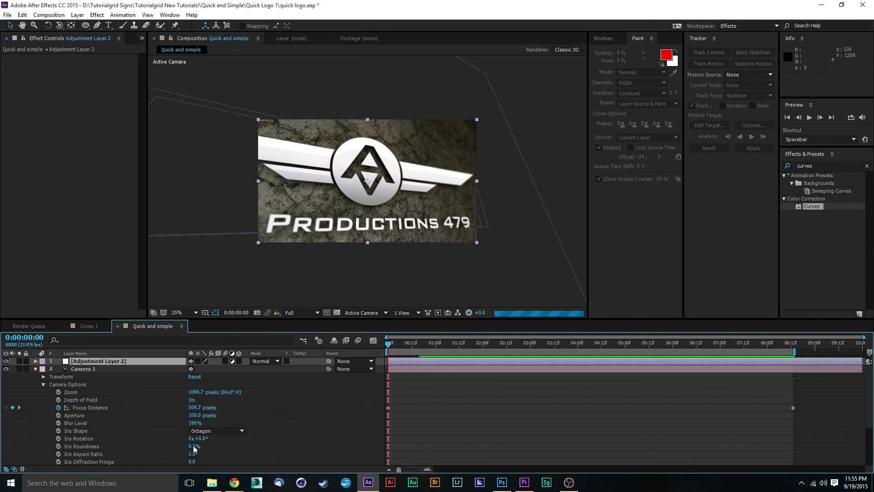
click(35, 368)
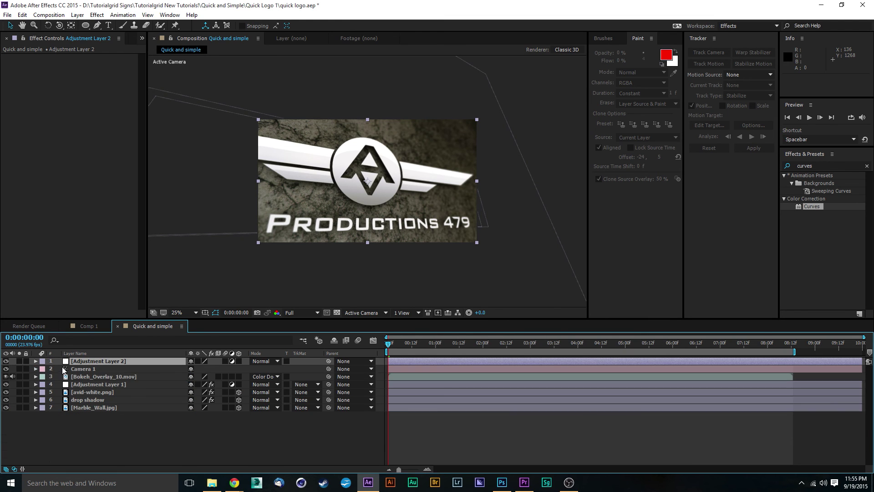
drag(80, 364, 97, 377)
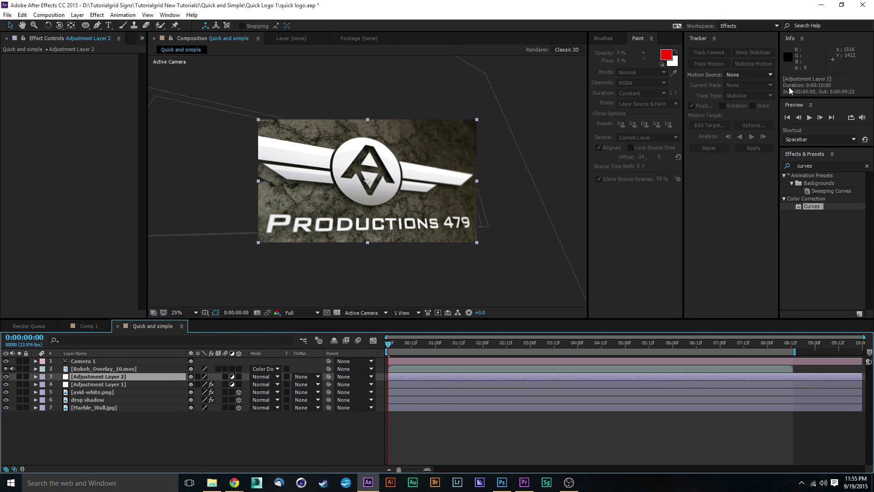
Find the Exposure effect with the search term "exposur", apply it to Adjustment Layer 2, and set the master Exposure to -2.43.
click(832, 167)
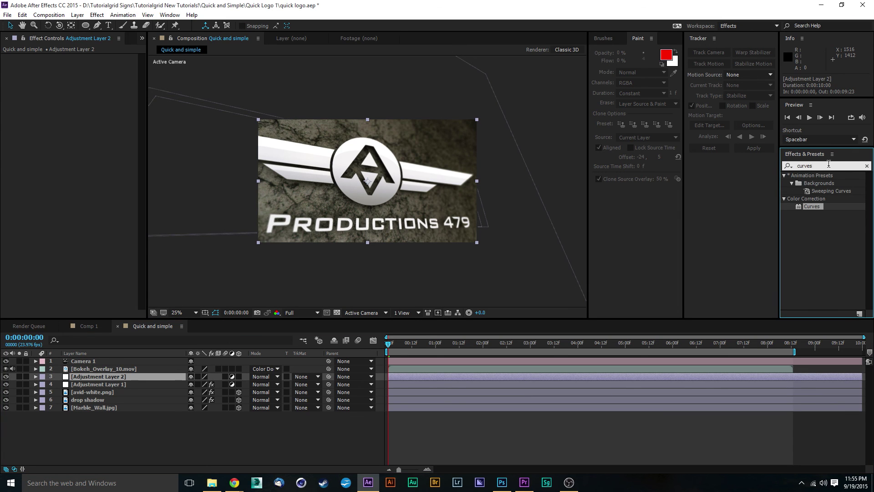
text(exposur)
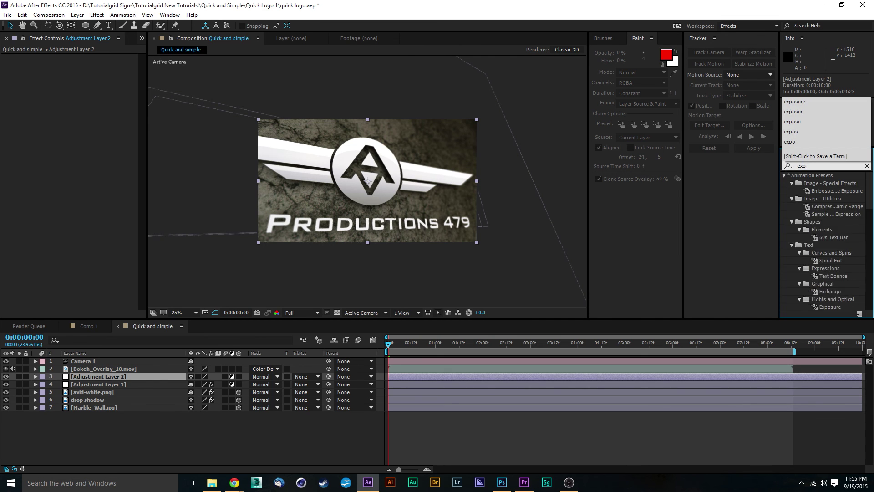
drag(815, 245, 471, 189)
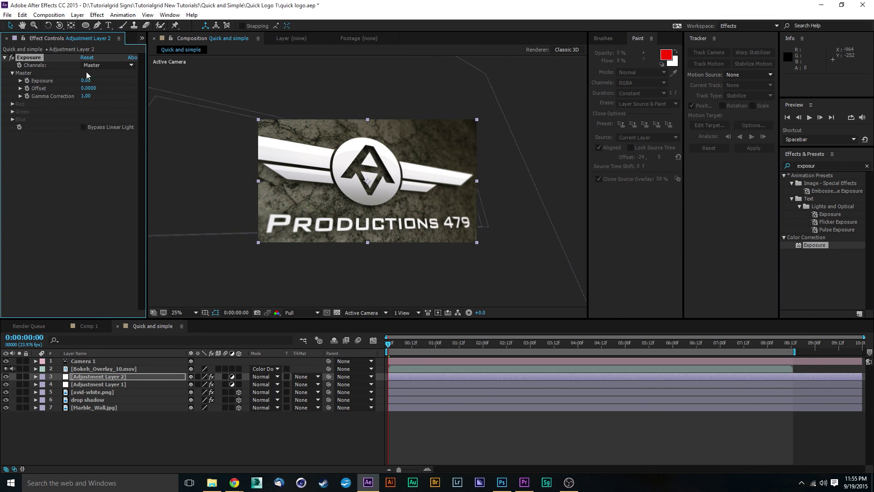
drag(83, 80, 6, 112)
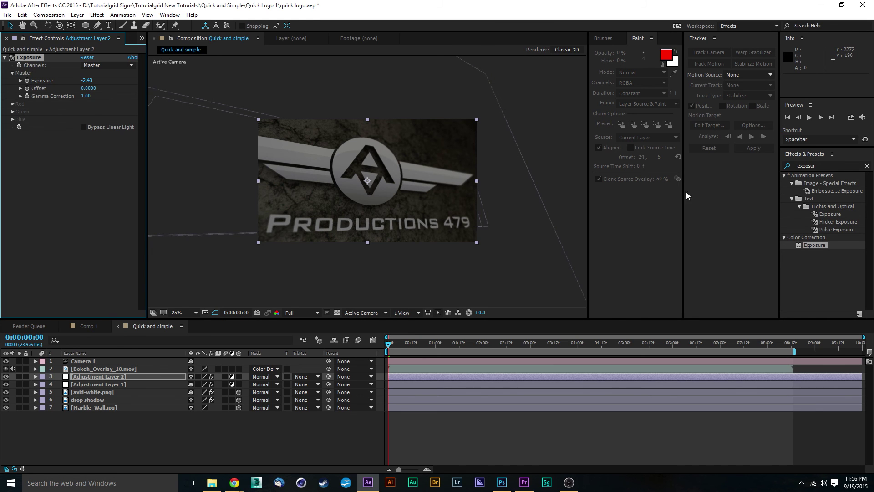
Search the effects and presets for "curve".
click(814, 162)
double_click(821, 167)
text(curve)
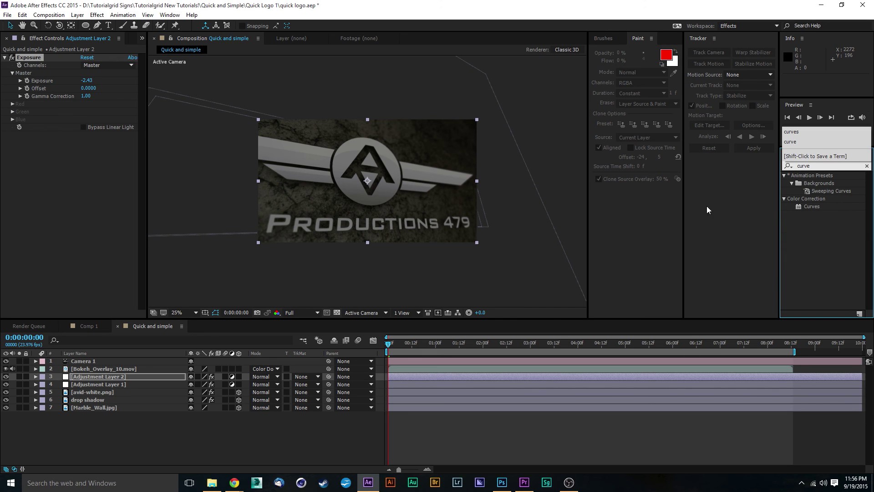
drag(801, 208, 496, 257)
drag(213, 364, 111, 378)
click(485, 261)
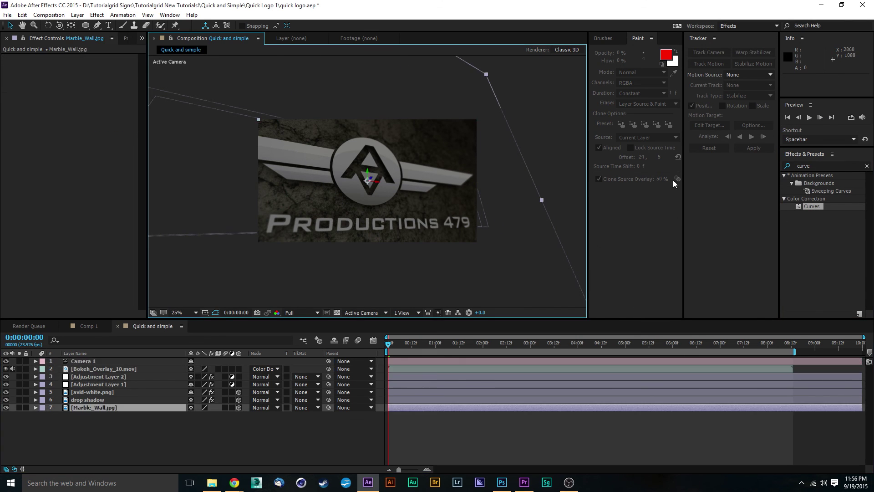
drag(800, 210, 26, 176)
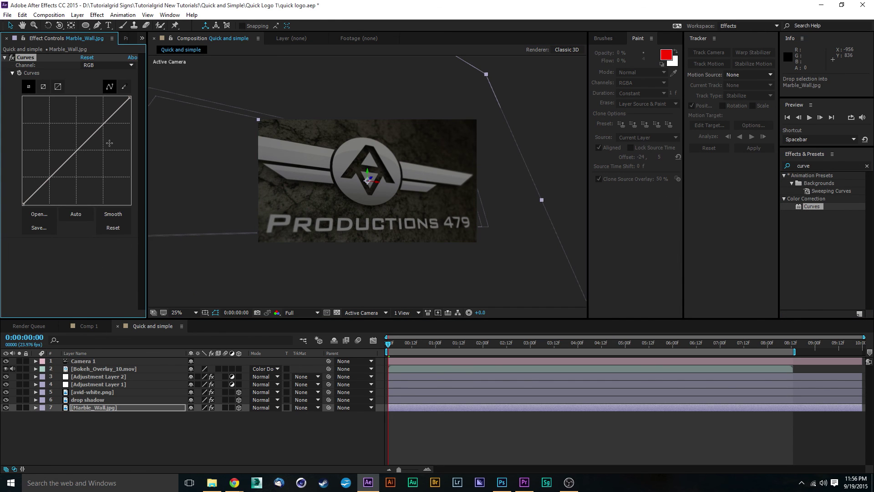
key(ctrl+z)
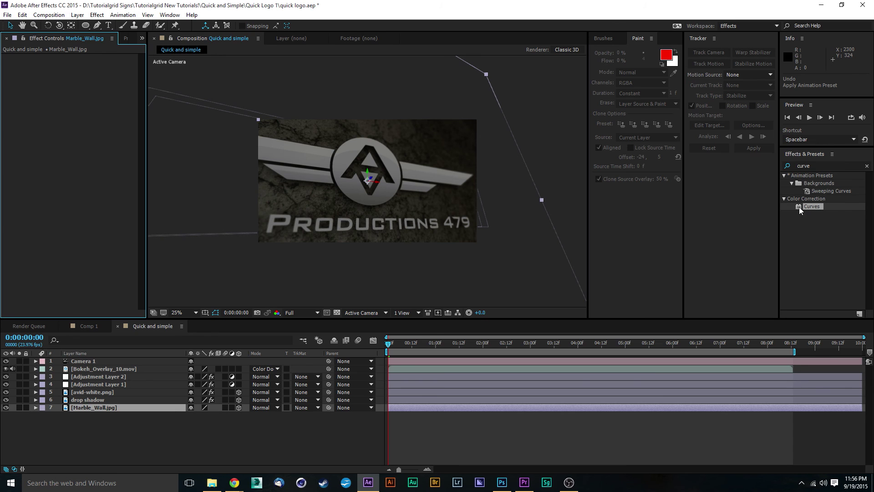
Apply Curves to Adjustment Layer 2 and shape its RGB curve into an S with lowered shadows and raised highlights.
drag(802, 210, 317, 371)
drag(158, 372, 157, 378)
click(50, 258)
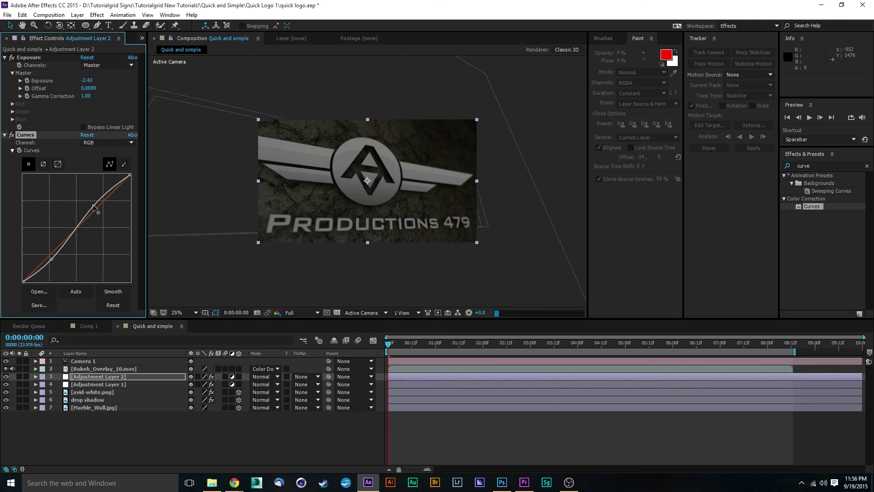
drag(92, 204, 95, 202)
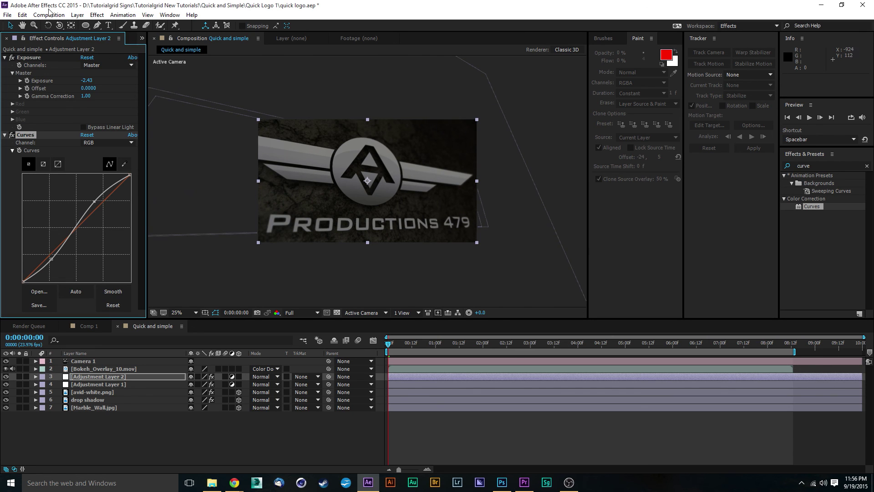
Add a full-frame elliptical mask to Adjustment Layer 2 and set its mode to Subtract.
double_click(85, 26)
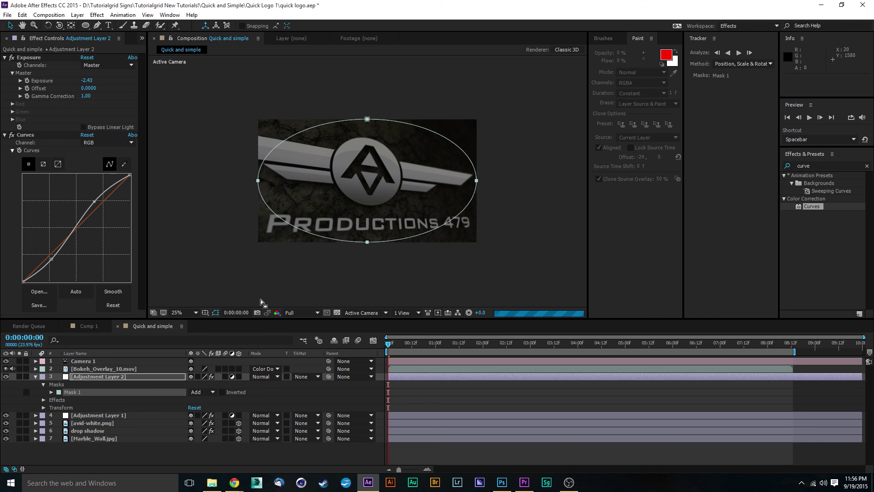
key(m)
click(204, 385)
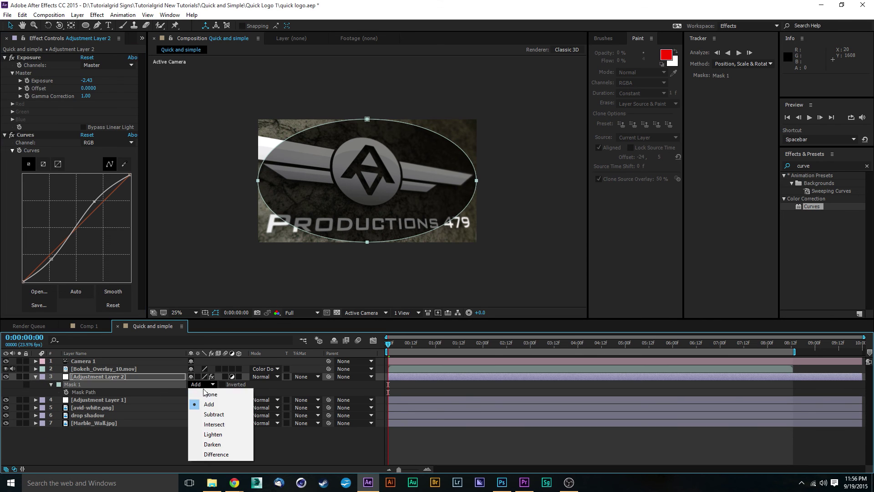
click(222, 413)
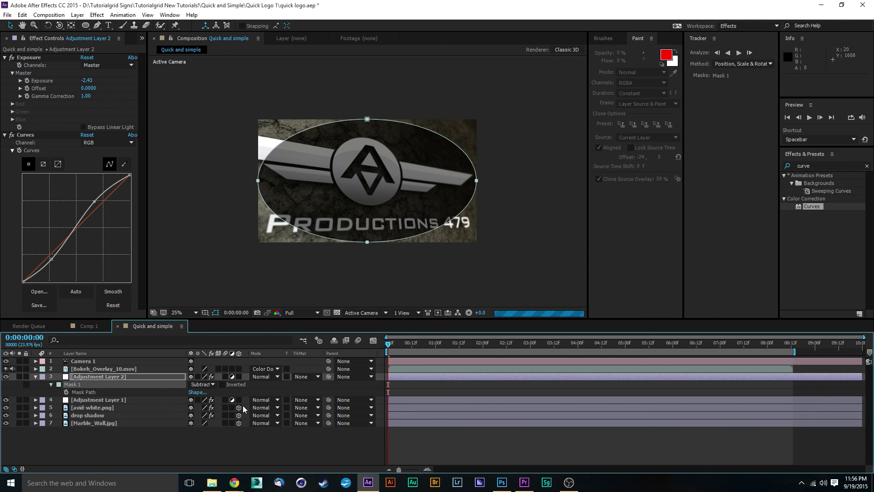
Set the feather of Adjustment Layer 2's elliptical mask to 561 pixels to soften the vignette edge.
key(f)
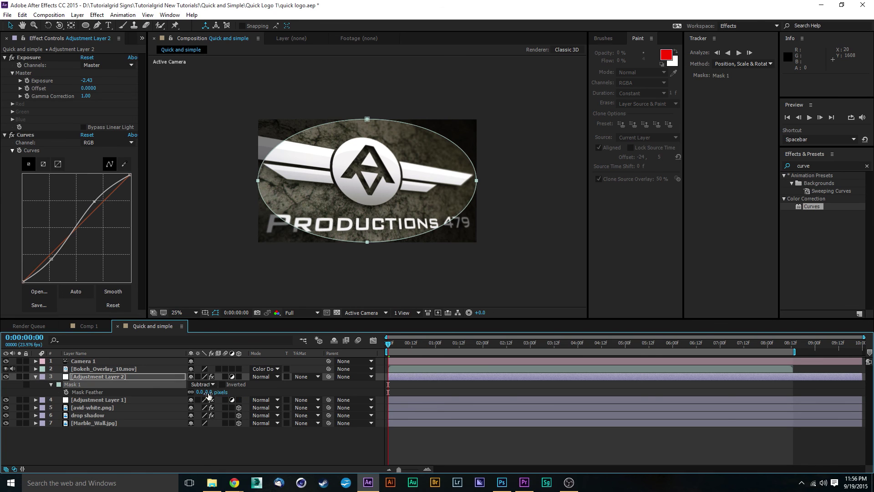
drag(208, 395, 462, 392)
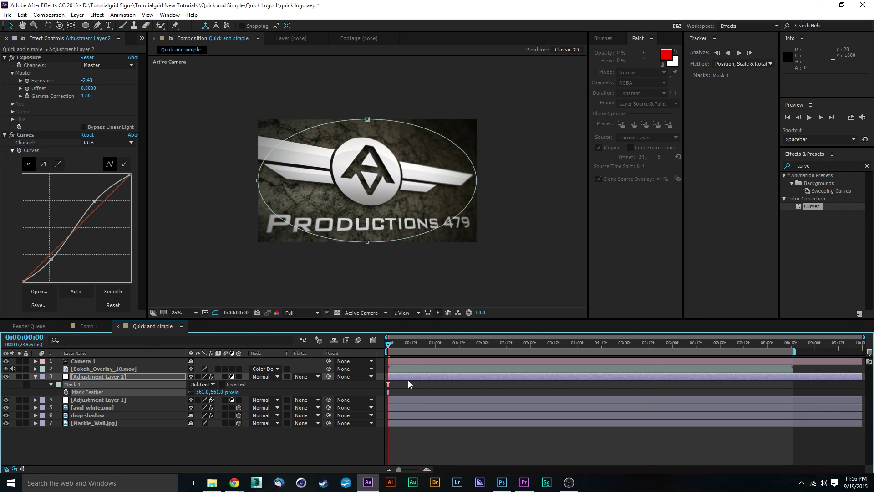
scroll(230, 270, down, 2)
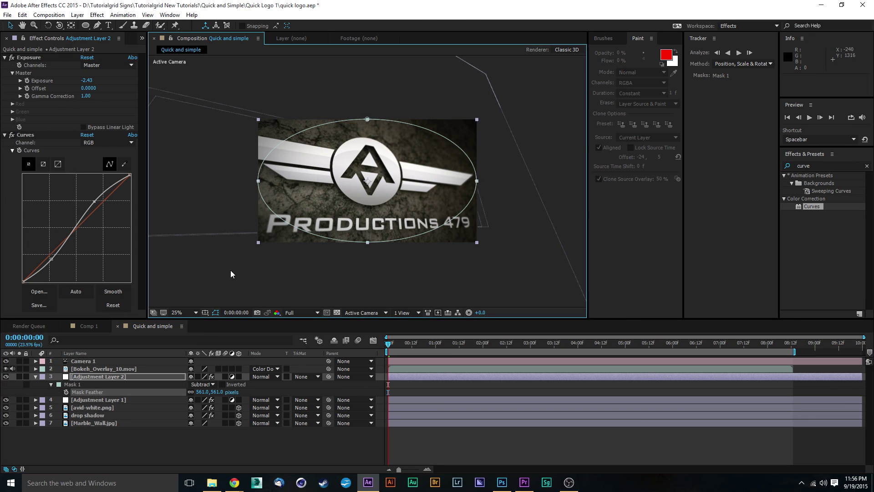
click(233, 161)
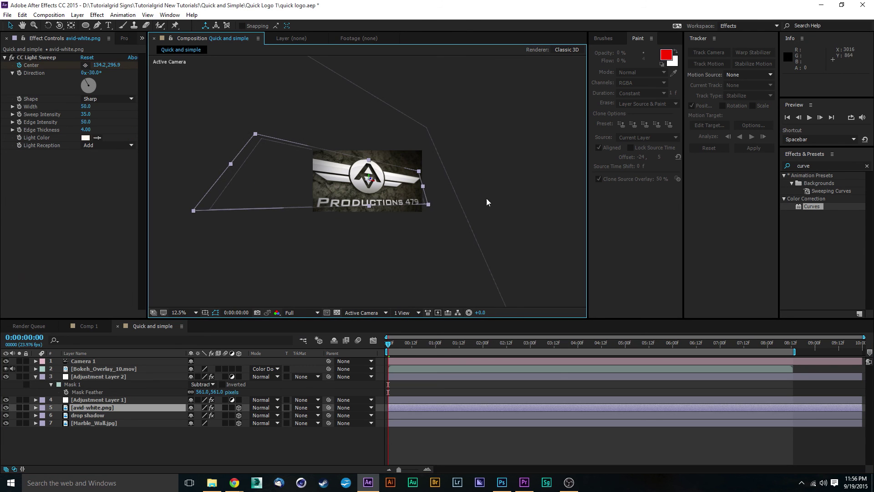
click(475, 168)
Preview the animation from the start and check the vignette near 0:00:05:02 and at 0:00:07:13.
scroll(467, 169, up, 2)
key(space)
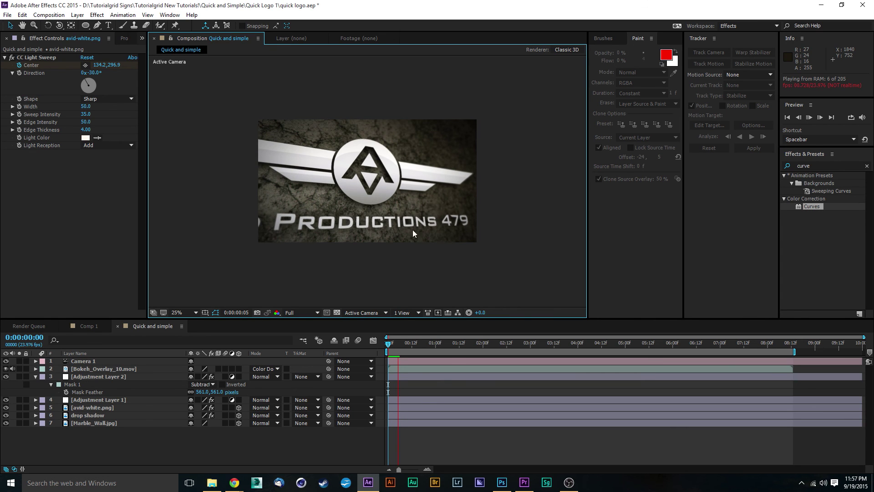
click(629, 344)
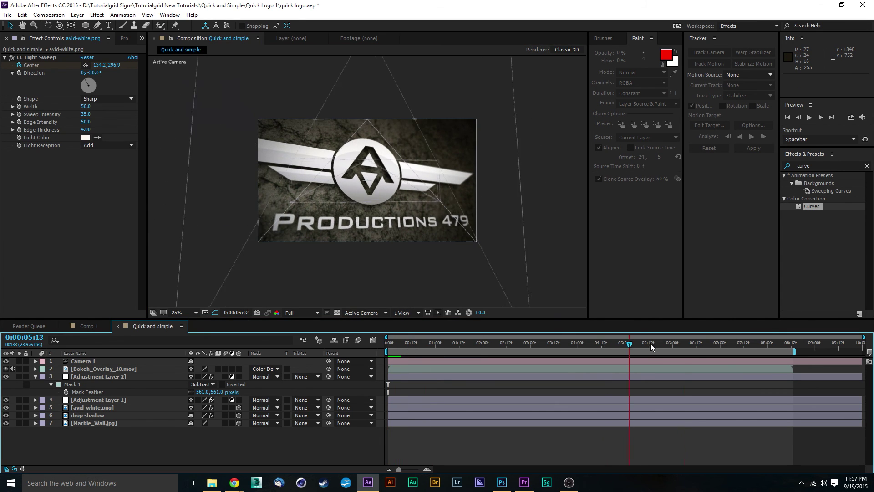
click(746, 344)
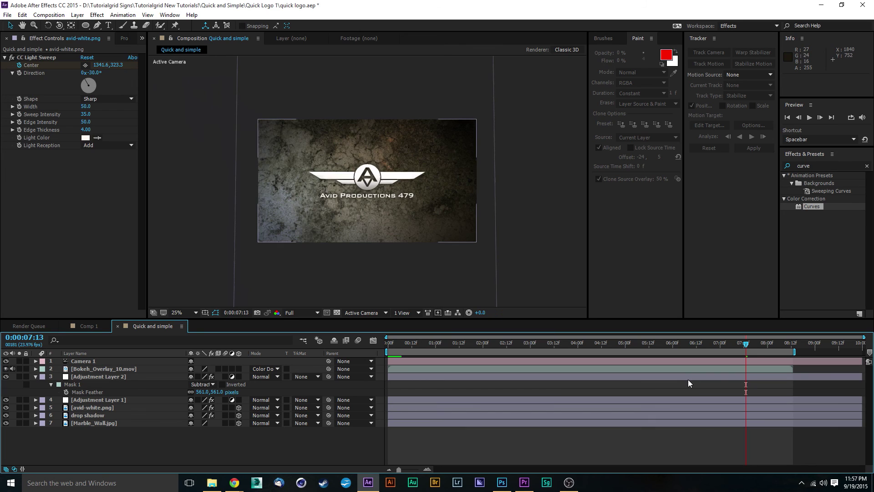
click(460, 284)
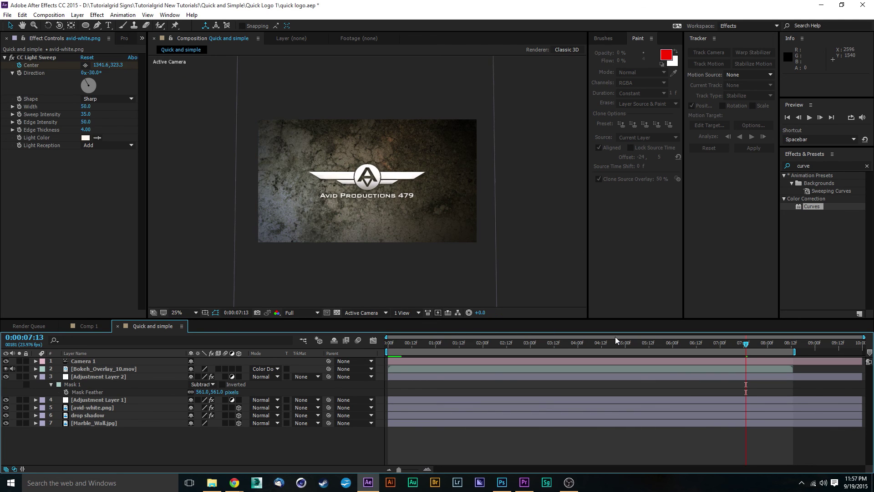